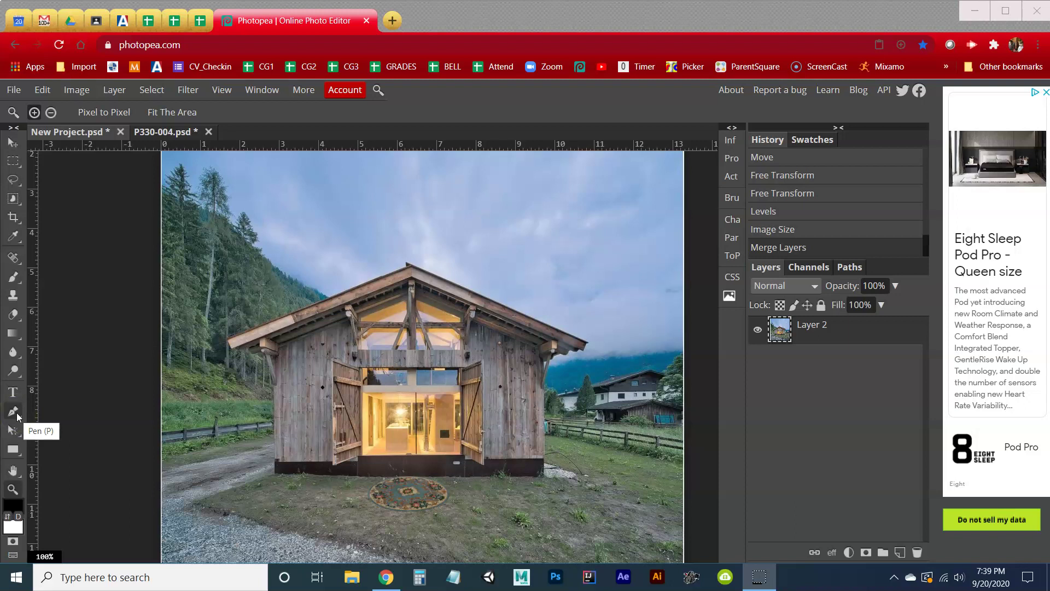
Step: Activate the Pen tool and change its mode from Path to Shape
{"action": "left_click", "coordinate": [16, 416]}
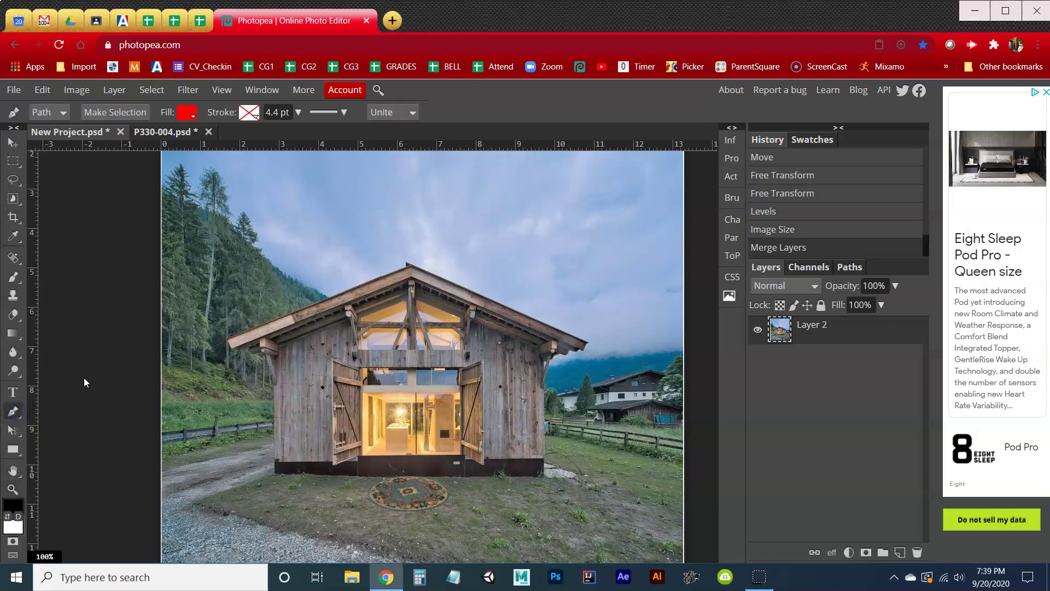
{"action": "left_click", "coordinate": [62, 112]}
{"action": "left_click", "coordinate": [61, 140]}
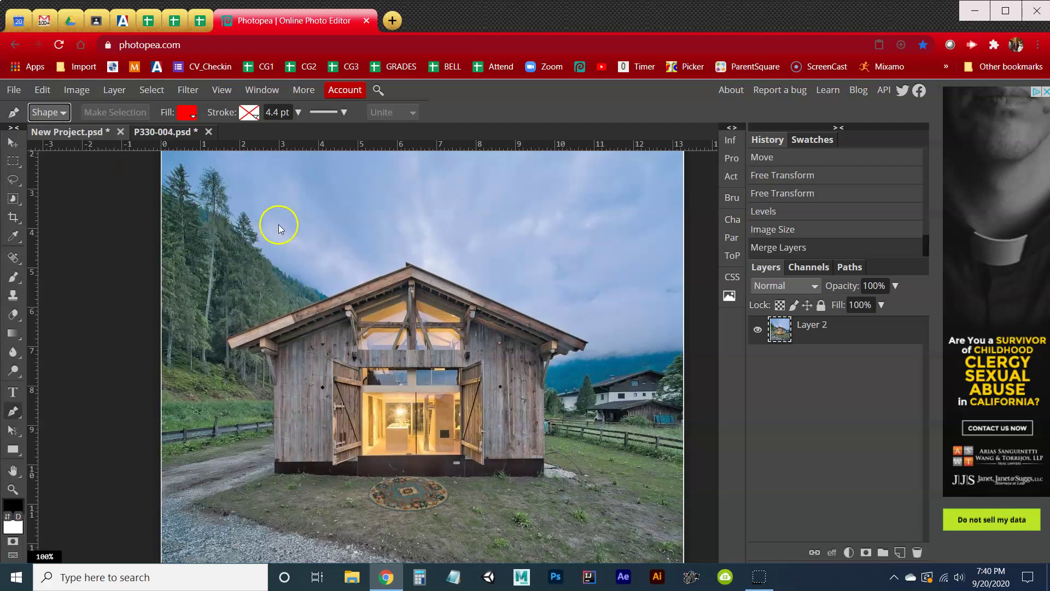
{"action": "left_click", "coordinate": [356, 256]}
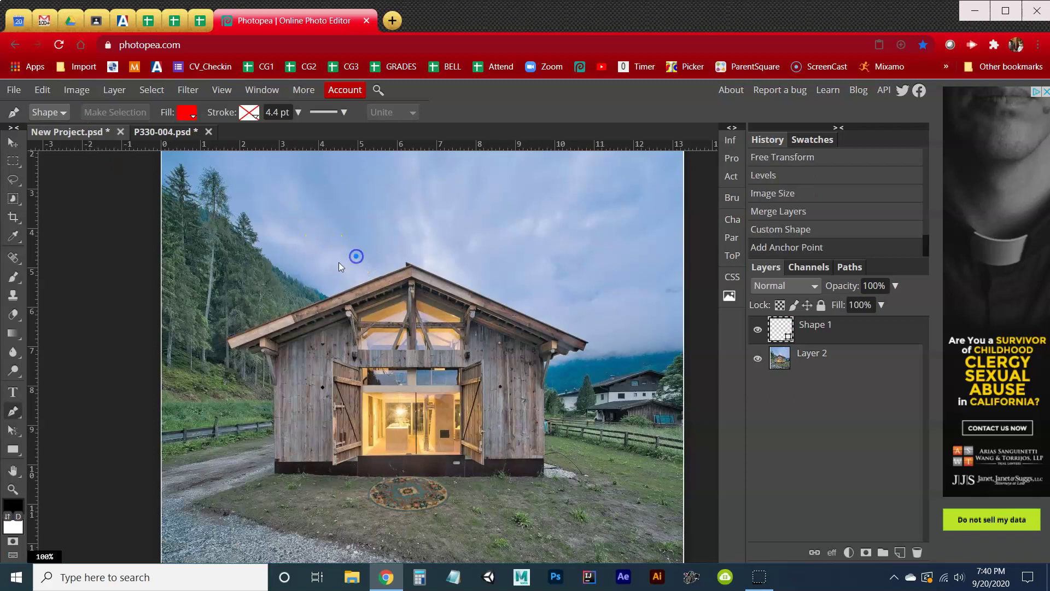
{"action": "left_click", "coordinate": [288, 295]}
{"action": "left_click_drag", "start_coordinate": [289, 371], "coordinate": [310, 393]}
{"action": "left_click_drag", "start_coordinate": [422, 392], "coordinate": [440, 388]}
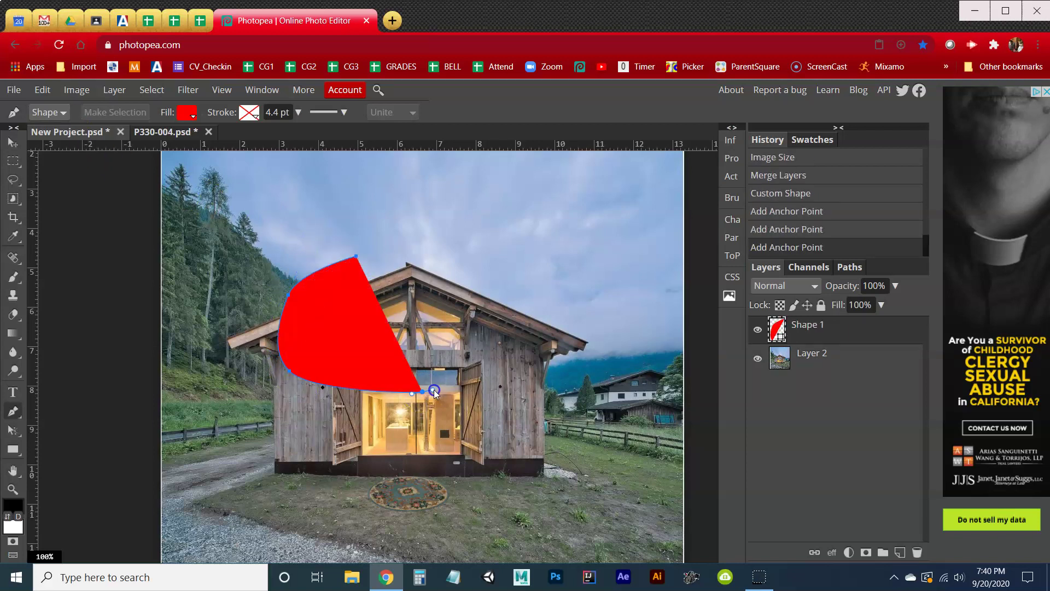
{"action": "left_click_drag", "start_coordinate": [465, 329], "coordinate": [463, 315]}
{"action": "left_click_drag", "start_coordinate": [427, 268], "coordinate": [415, 259]}
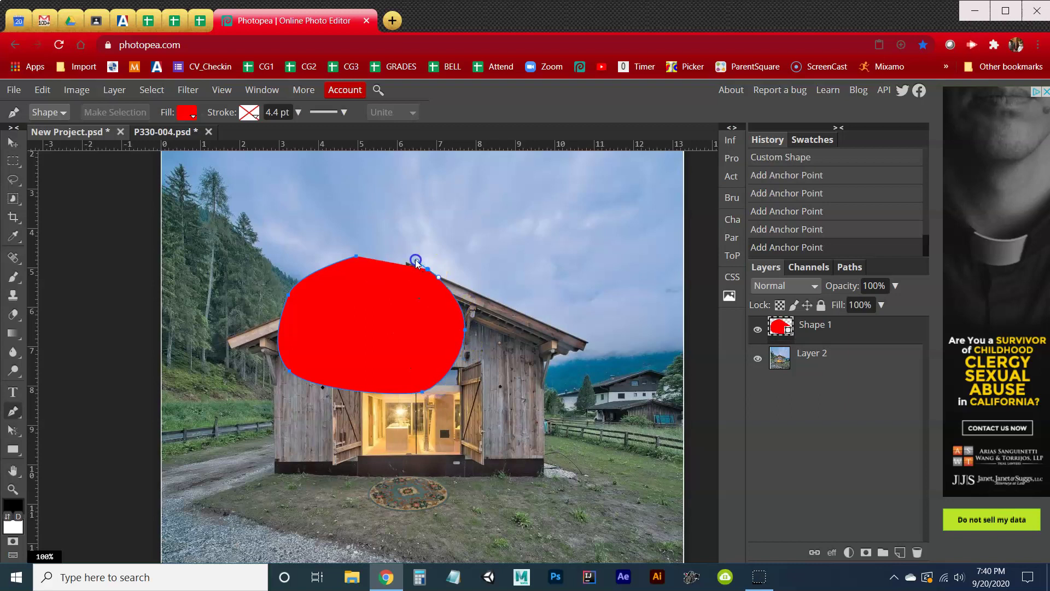
{"action": "left_click", "coordinate": [356, 257]}
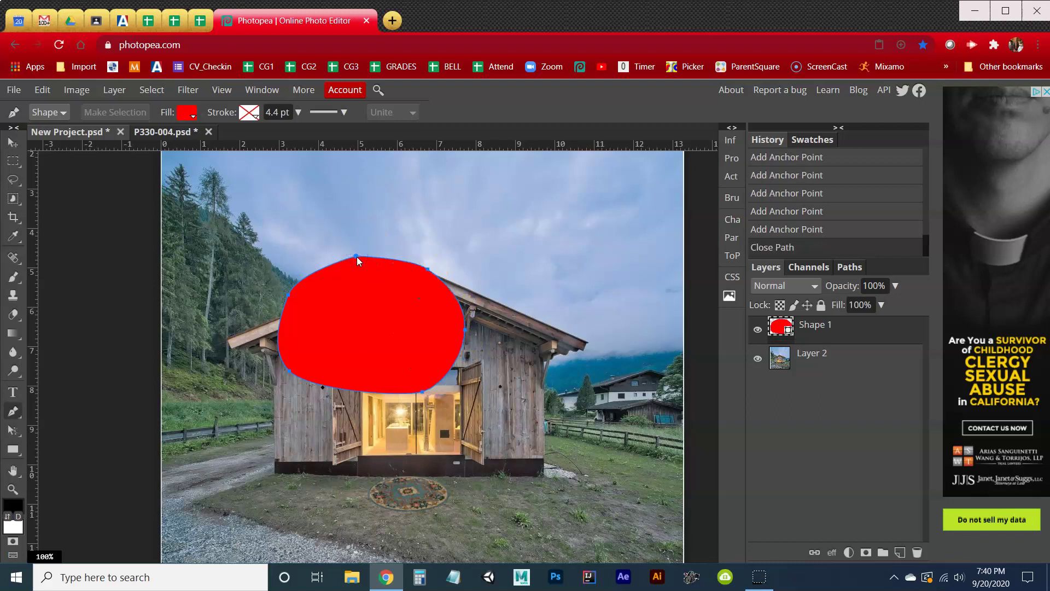
{"action": "left_click", "coordinate": [797, 334]}
{"action": "right_click", "coordinate": [809, 329]}
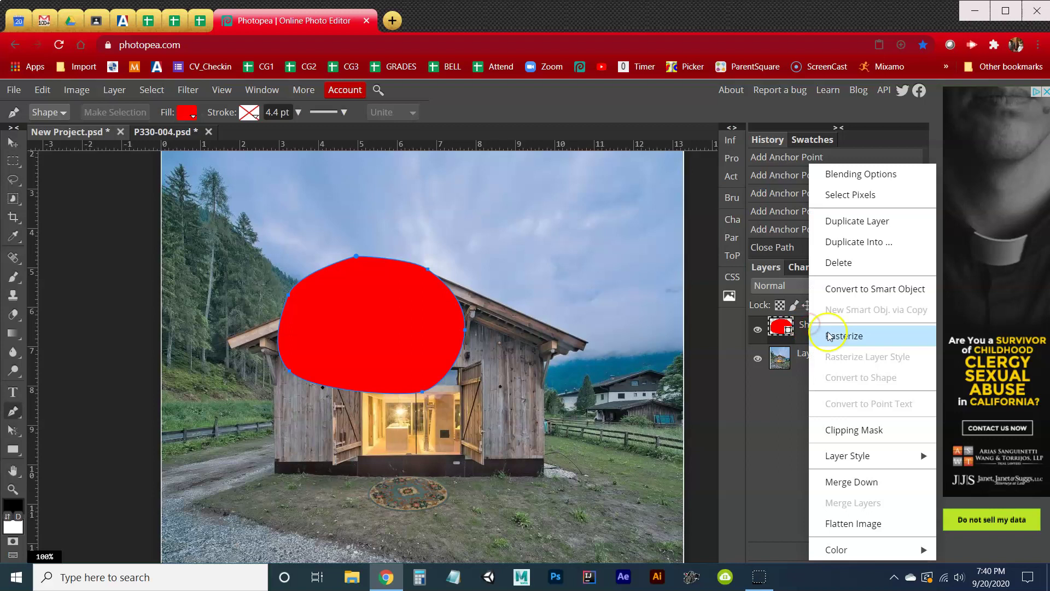
{"action": "left_click", "coordinate": [829, 336]}
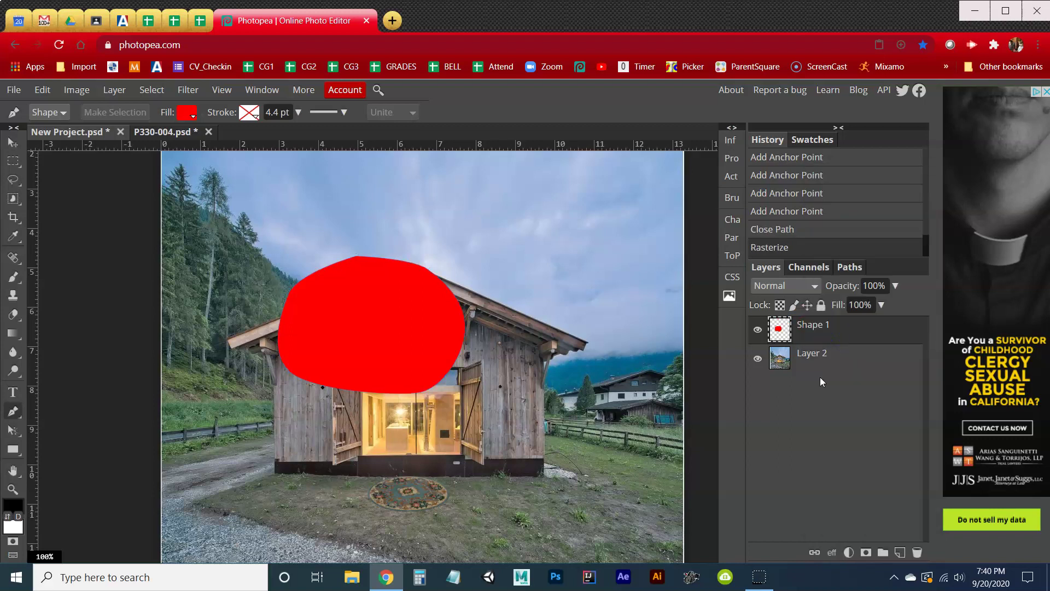
{"action": "left_click_drag", "start_coordinate": [814, 334], "coordinate": [917, 552]}
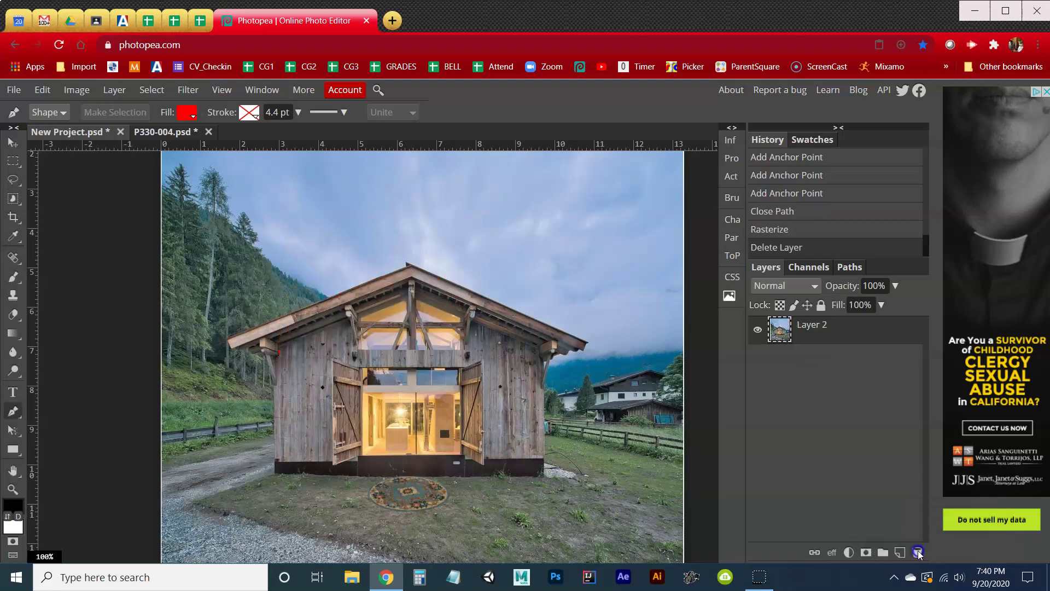
Step: Switch the Pen tool's mode from Shape back to Path
{"action": "left_click", "coordinate": [64, 114]}
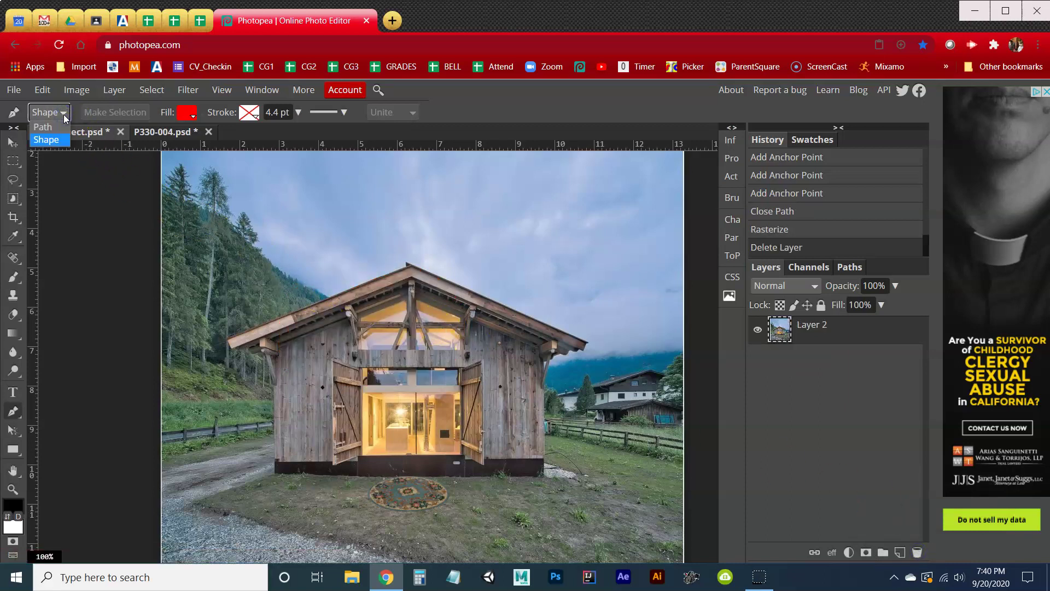
{"action": "left_click", "coordinate": [39, 126]}
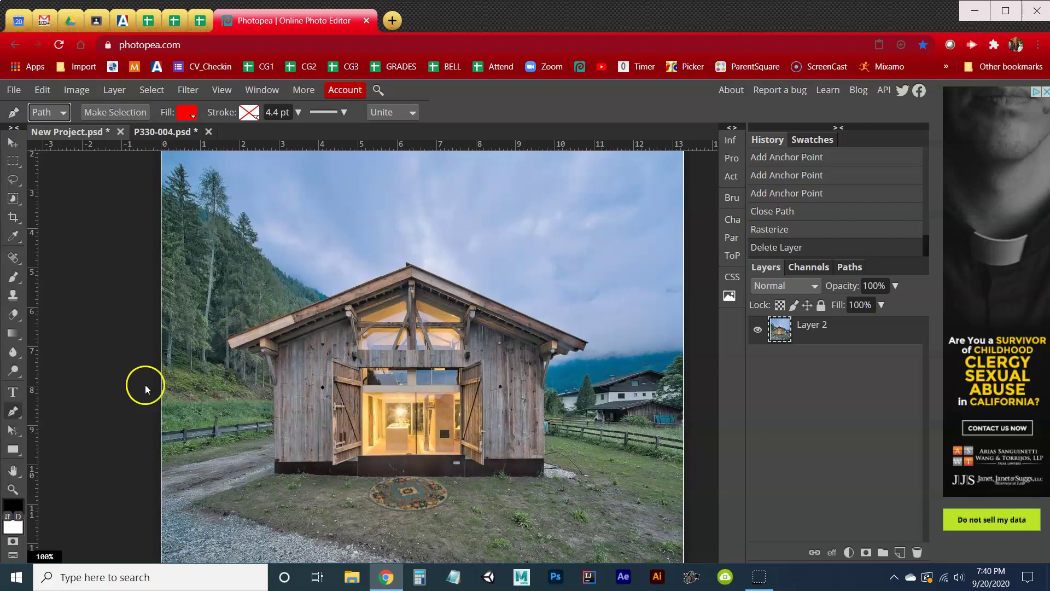
Step: Zoom in on the barn roof and place pen points from the left roof tip up to the peak
{"action": "left_click", "coordinate": [13, 488]}
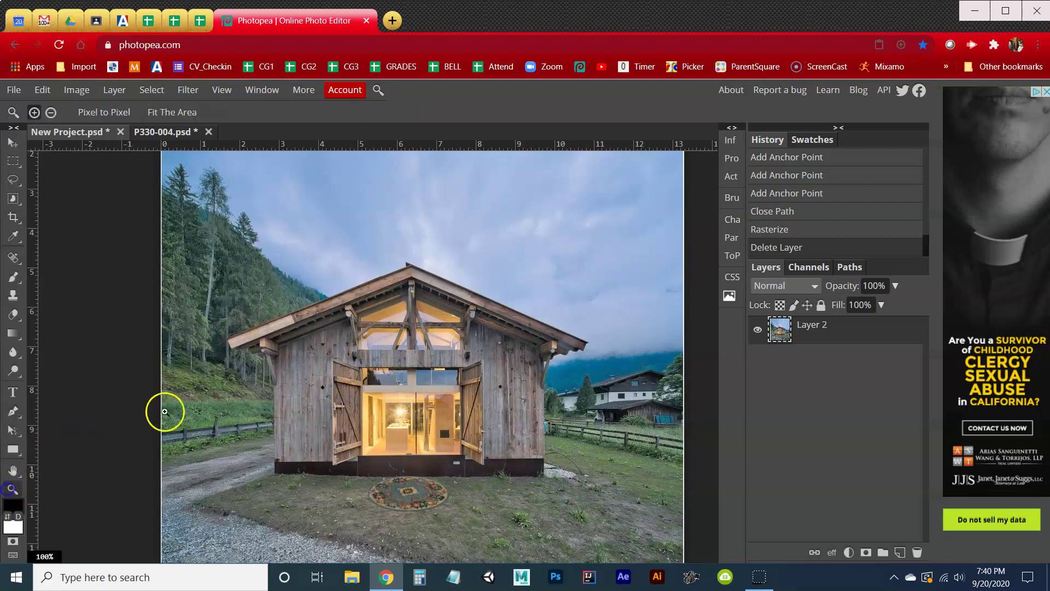
{"action": "left_click", "coordinate": [235, 361]}
{"action": "left_click", "coordinate": [235, 361]}
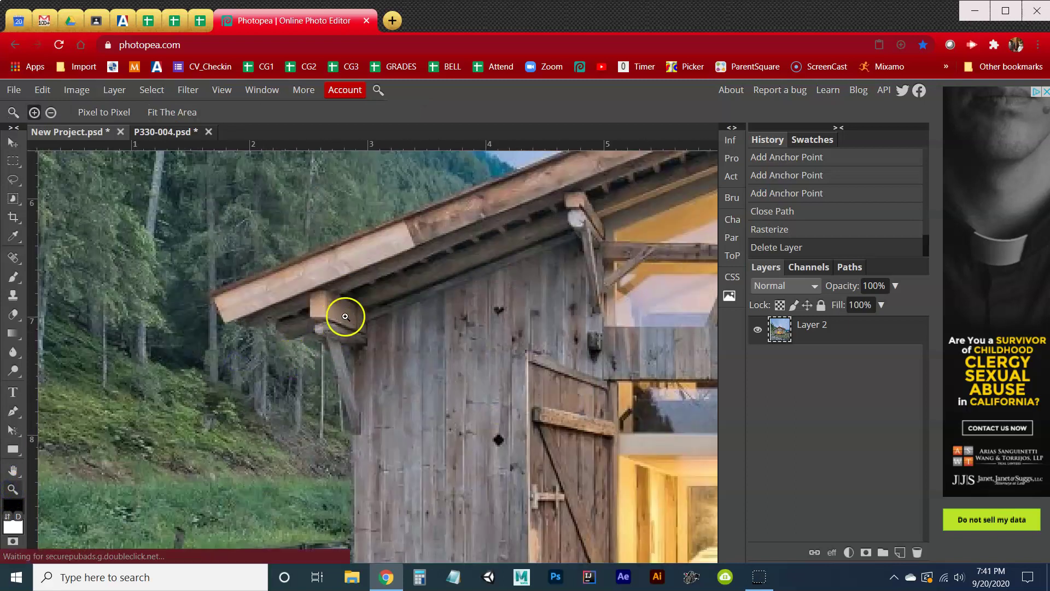
{"action": "left_click_drag", "start_coordinate": [391, 299], "coordinate": [294, 393]}
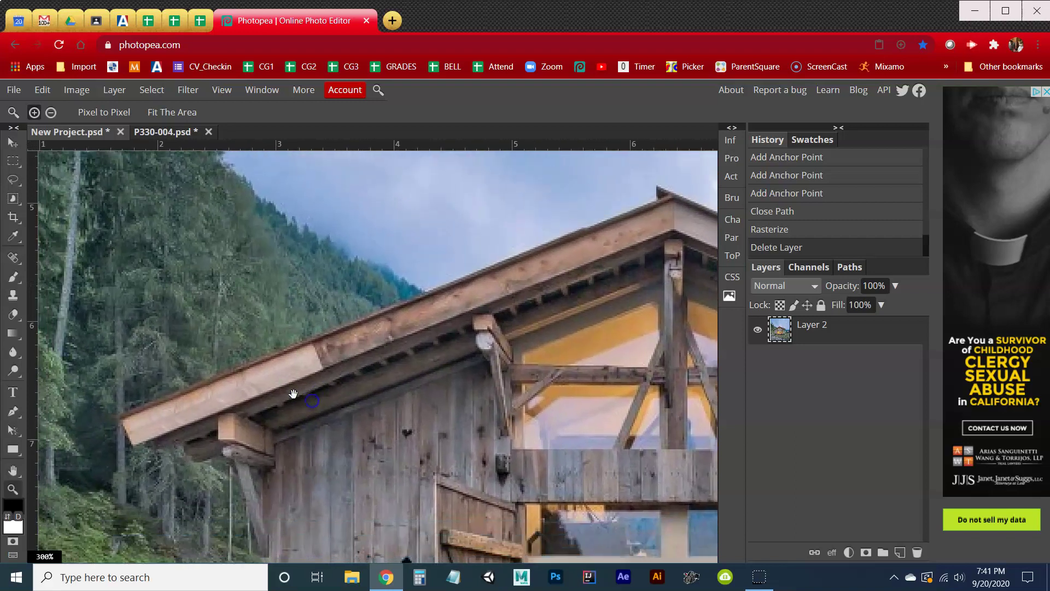
{"action": "left_click", "coordinate": [16, 412]}
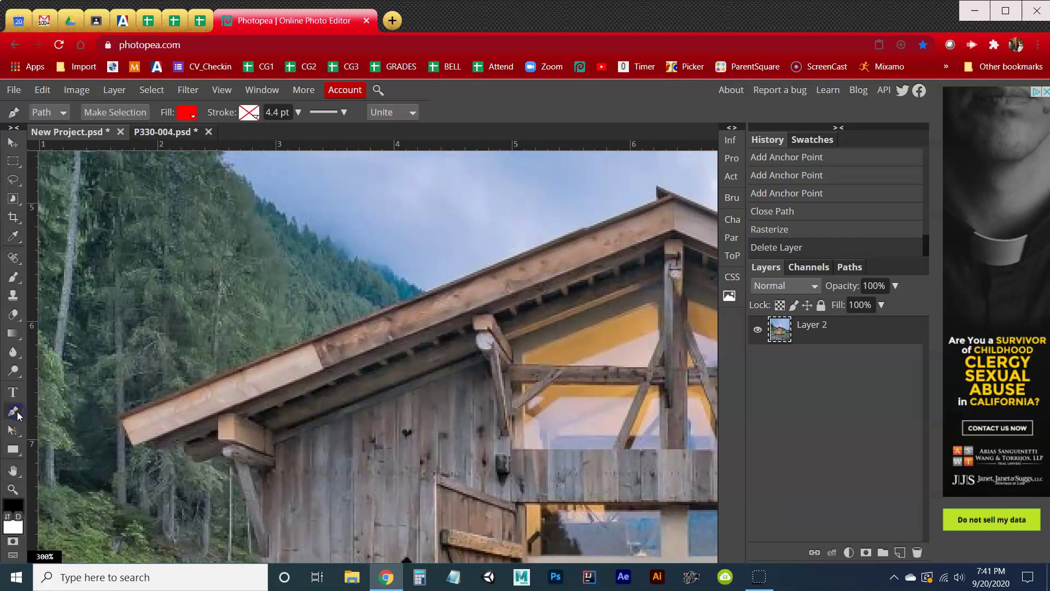
{"action": "left_click", "coordinate": [118, 426]}
{"action": "left_click", "coordinate": [119, 418]}
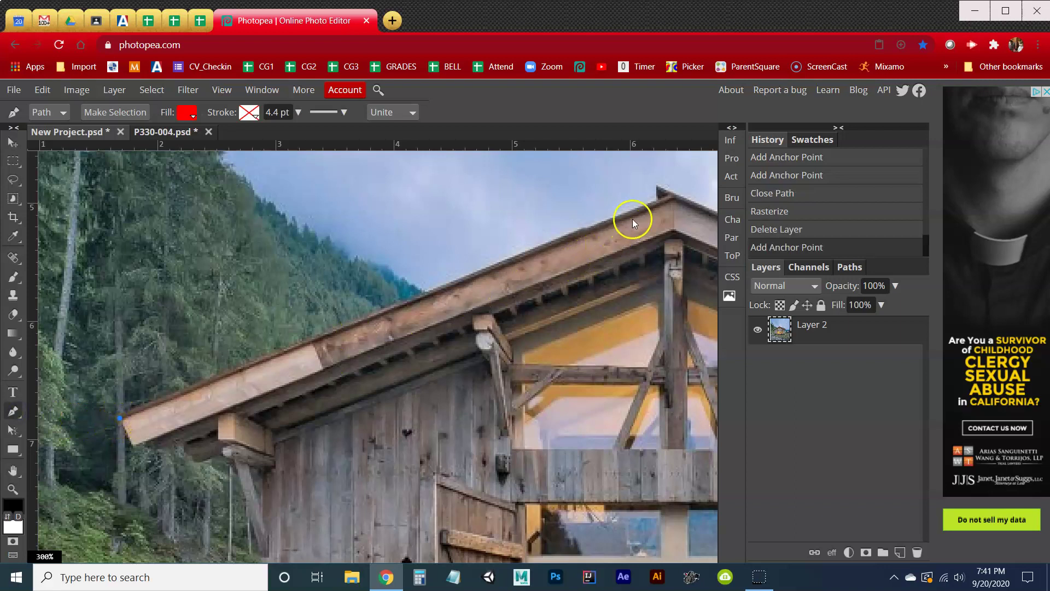
{"action": "left_click", "coordinate": [657, 198]}
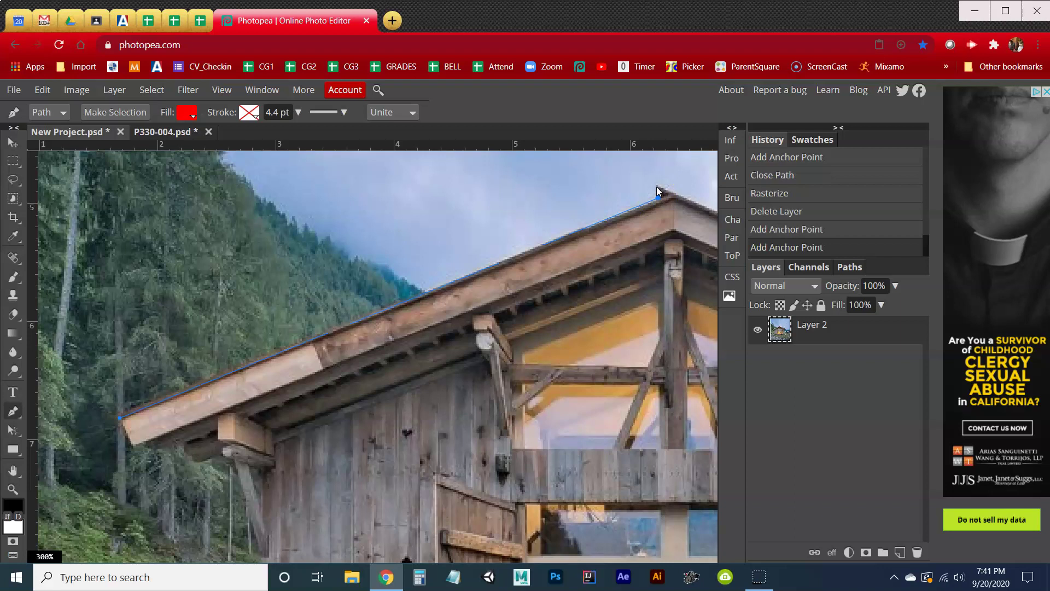
{"action": "left_click", "coordinate": [658, 186]}
Step: Continue the path down the right roof slope and along the underside of the right eave
{"action": "left_click_drag", "start_coordinate": [651, 251], "coordinate": [193, 261]}
{"action": "left_click_drag", "start_coordinate": [434, 336], "coordinate": [375, 349]}
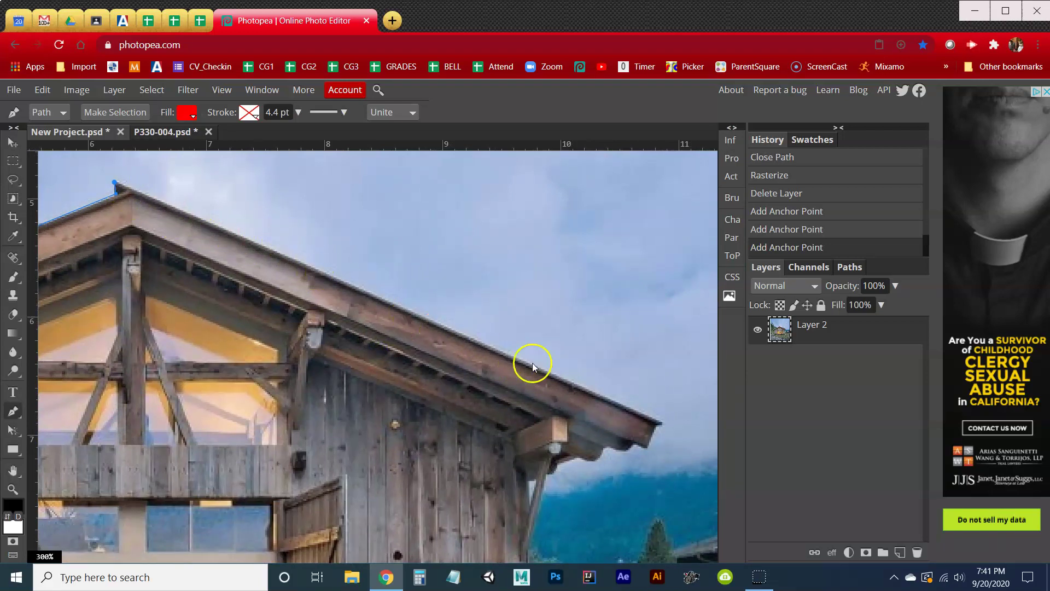
{"action": "left_click", "coordinate": [658, 421]}
{"action": "left_click", "coordinate": [649, 443]}
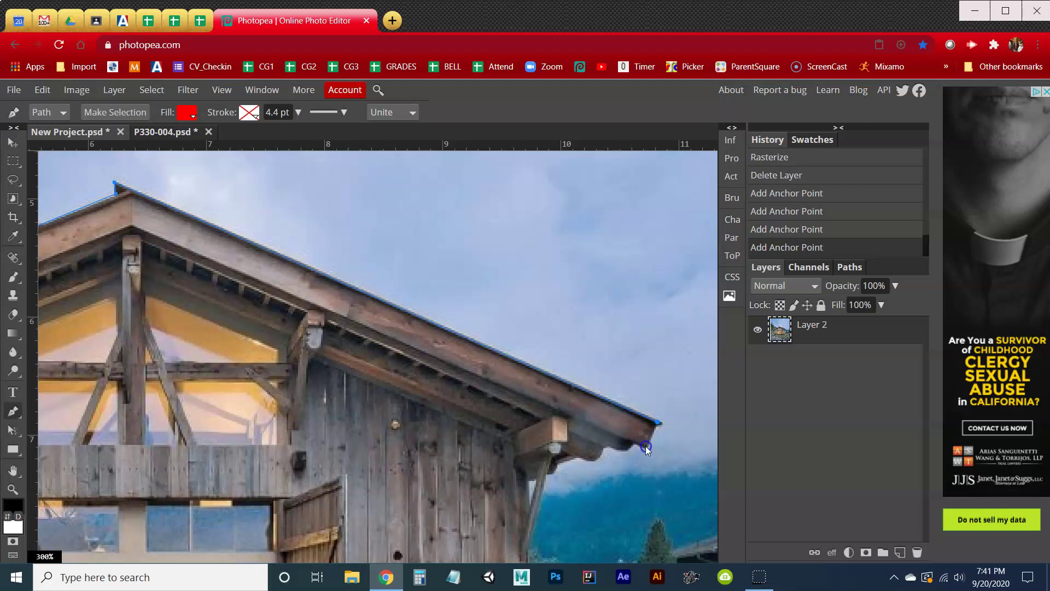
{"action": "left_click", "coordinate": [646, 446]}
{"action": "left_click", "coordinate": [632, 440]}
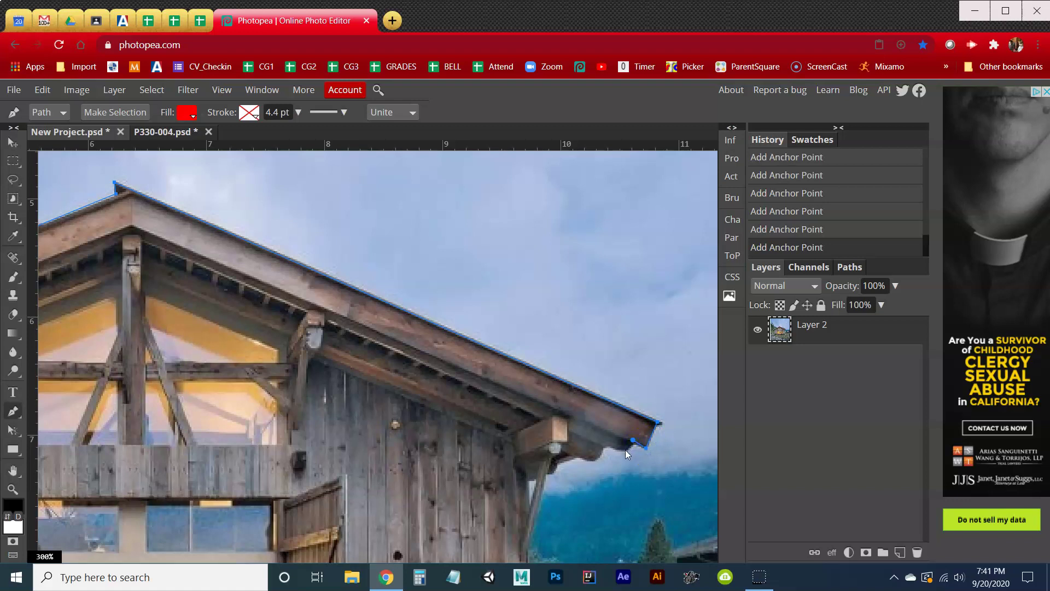
{"action": "left_click", "coordinate": [625, 449]}
Step: Add path points at the barn's bottom right corner and along its base
{"action": "scroll", "coordinate": [563, 497], "scroll_direction": "down", "scroll_amount": 4}
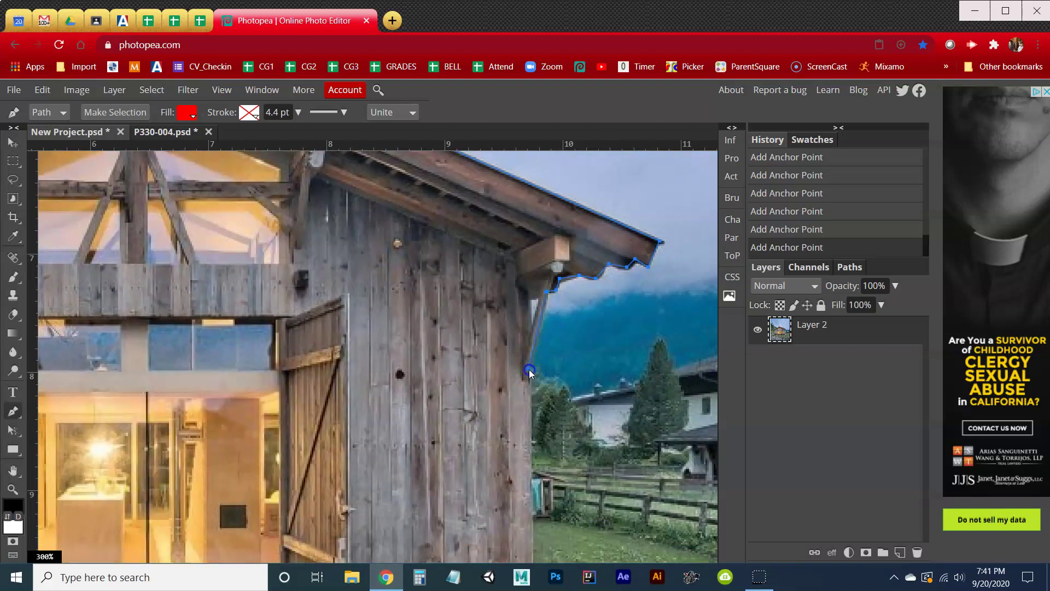
{"action": "left_click_drag", "start_coordinate": [533, 494], "coordinate": [531, 265]}
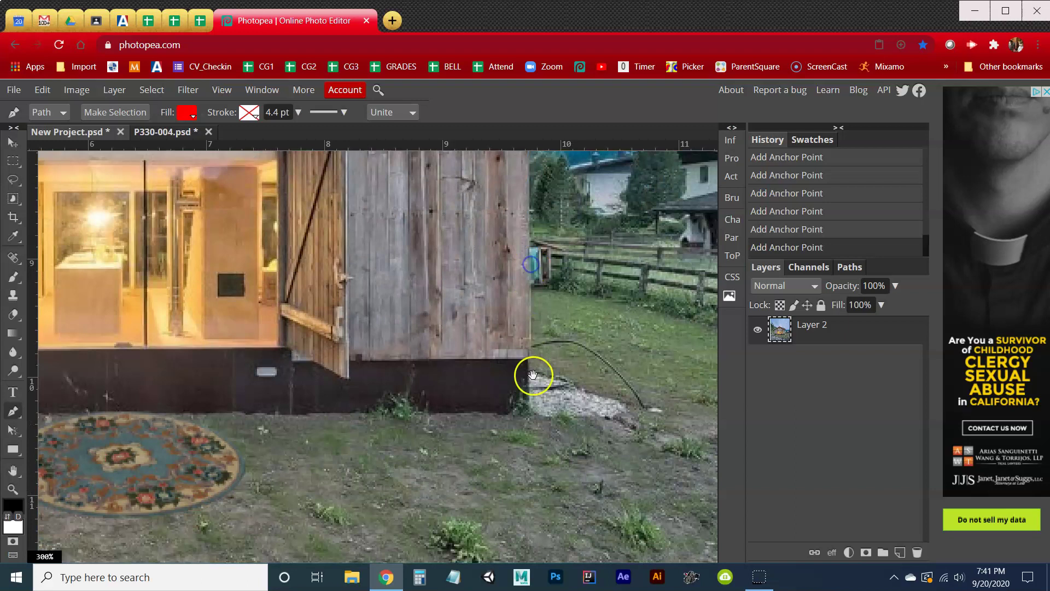
{"action": "left_click", "coordinate": [527, 413]}
{"action": "left_click", "coordinate": [152, 411]}
{"action": "left_click_drag", "start_coordinate": [177, 452], "coordinate": [437, 430]}
{"action": "scroll", "coordinate": [444, 429], "scroll_direction": "up", "scroll_amount": 2}
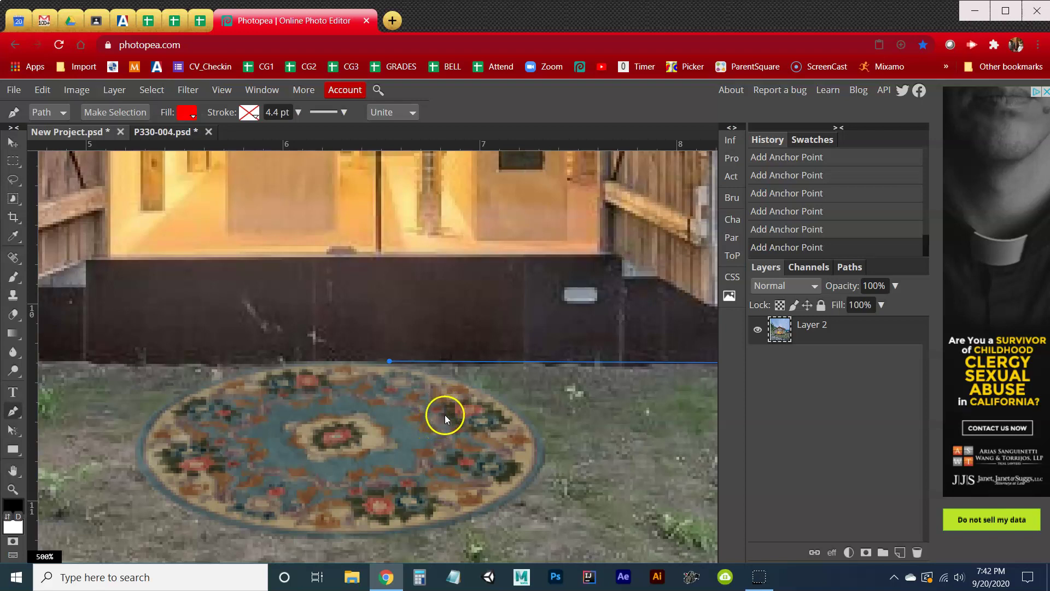
Step: Drag curved anchors around the rug's right, bottom and left edges, rejoining the barn's base line
{"action": "left_click_drag", "start_coordinate": [441, 425], "coordinate": [499, 426]}
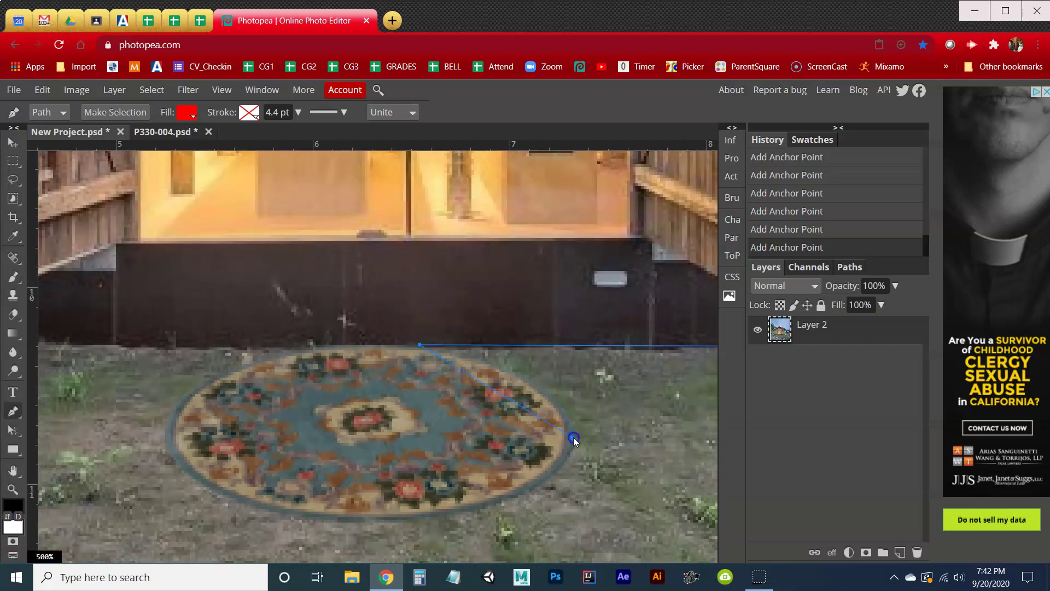
{"action": "left_click_drag", "start_coordinate": [573, 438], "coordinate": [575, 497]}
{"action": "left_click_drag", "start_coordinate": [353, 519], "coordinate": [284, 518]}
{"action": "left_click", "coordinate": [166, 432]}
{"action": "left_click_drag", "start_coordinate": [168, 418], "coordinate": [165, 375]}
{"action": "left_click_drag", "start_coordinate": [305, 345], "coordinate": [434, 394]}
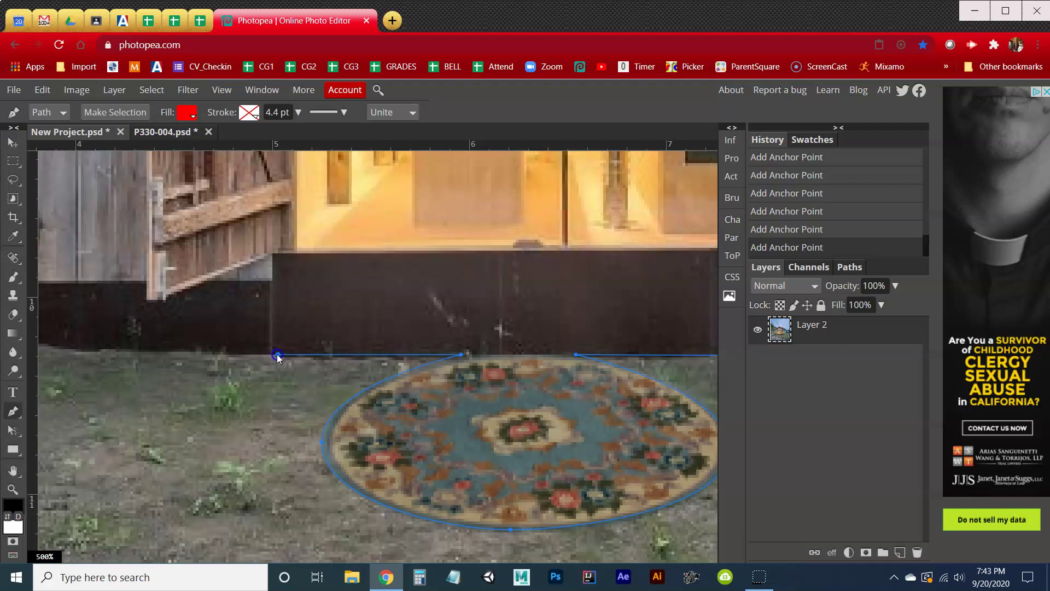
Step: Extend the path along the left base and up the left wall to the eave bracket
{"action": "left_click_drag", "start_coordinate": [264, 387], "coordinate": [491, 420]}
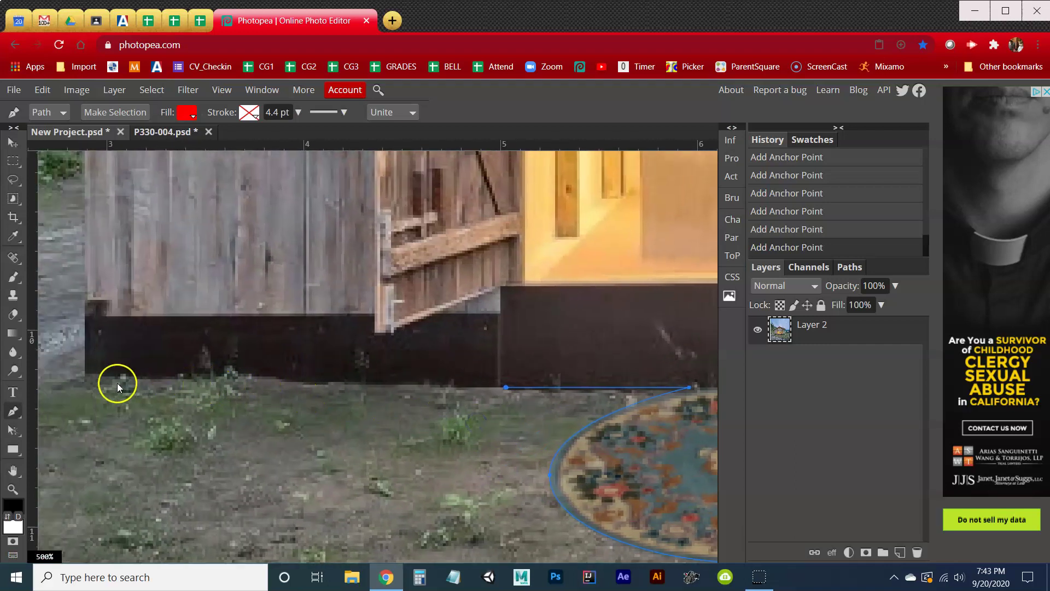
{"action": "left_click", "coordinate": [86, 384]}
{"action": "scroll", "coordinate": [190, 338], "scroll_direction": "up", "scroll_amount": 8}
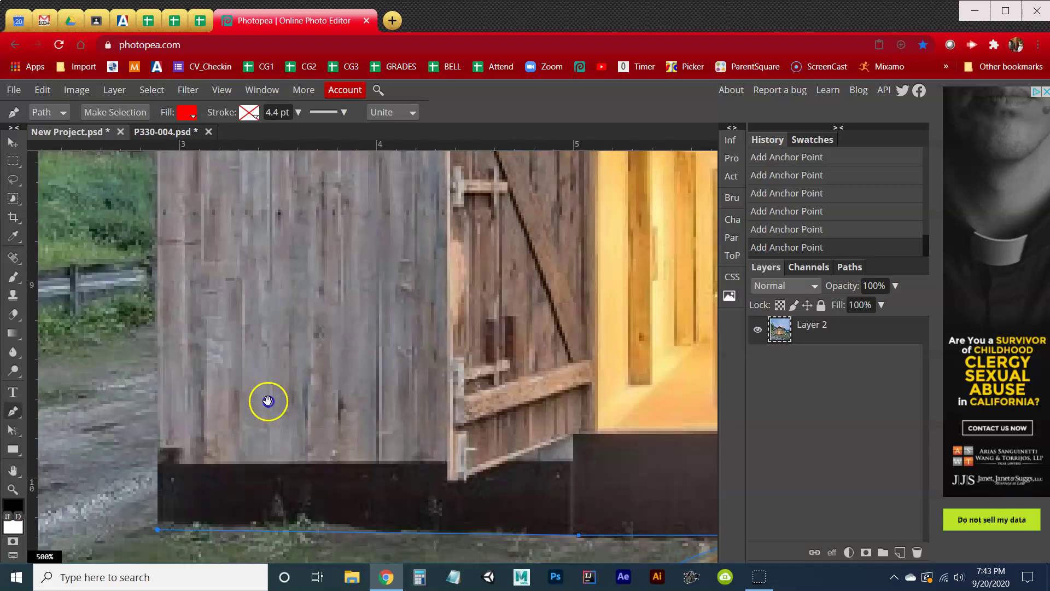
{"action": "left_click_drag", "start_coordinate": [318, 361], "coordinate": [352, 467]}
{"action": "left_click", "coordinate": [244, 441]}
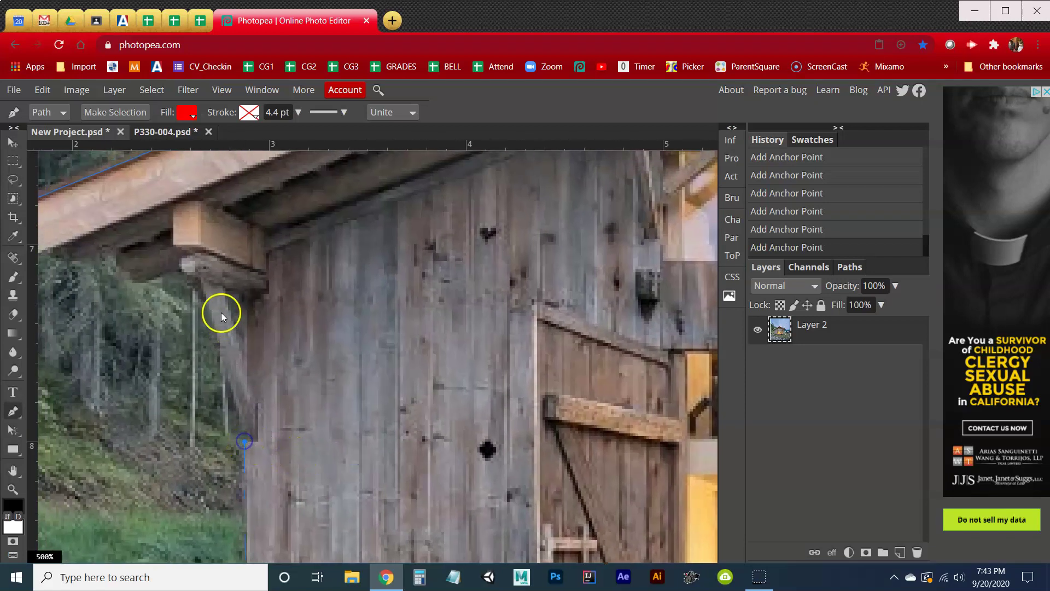
{"action": "left_click", "coordinate": [201, 281]}
Step: Follow the left eave's underside and close the path at the left roof tip
{"action": "left_click", "coordinate": [108, 256]}
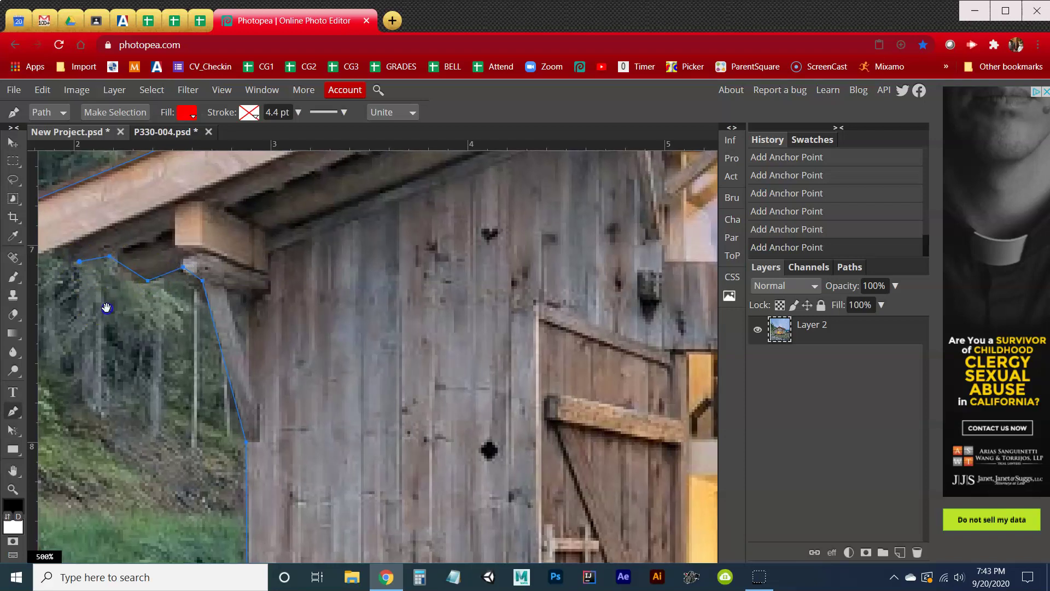
{"action": "left_click_drag", "start_coordinate": [77, 261], "coordinate": [248, 287]}
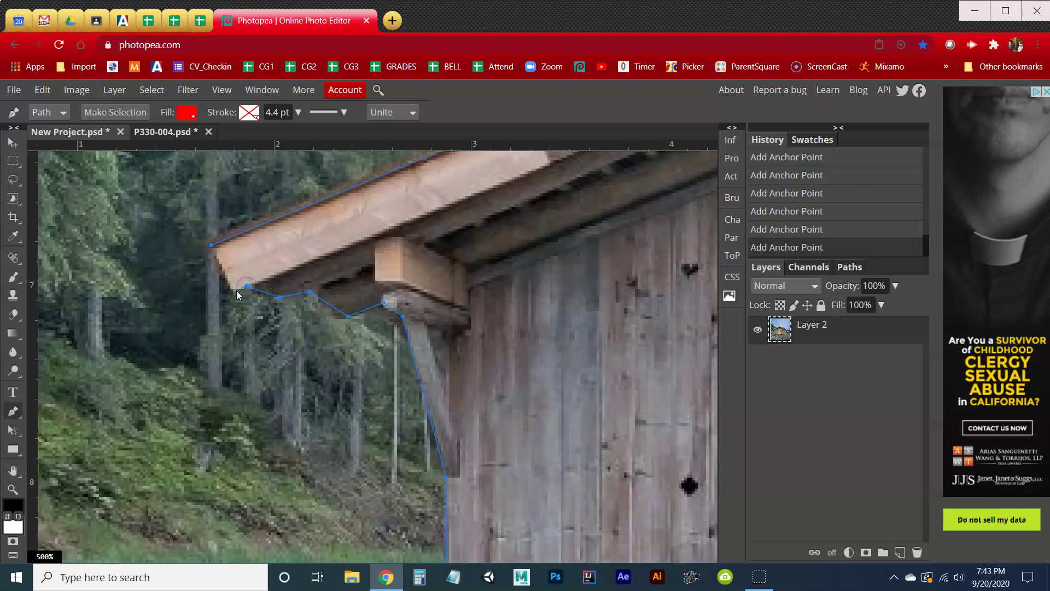
{"action": "left_click", "coordinate": [211, 245]}
{"action": "scroll", "coordinate": [490, 362], "scroll_direction": "down", "scroll_amount": 5}
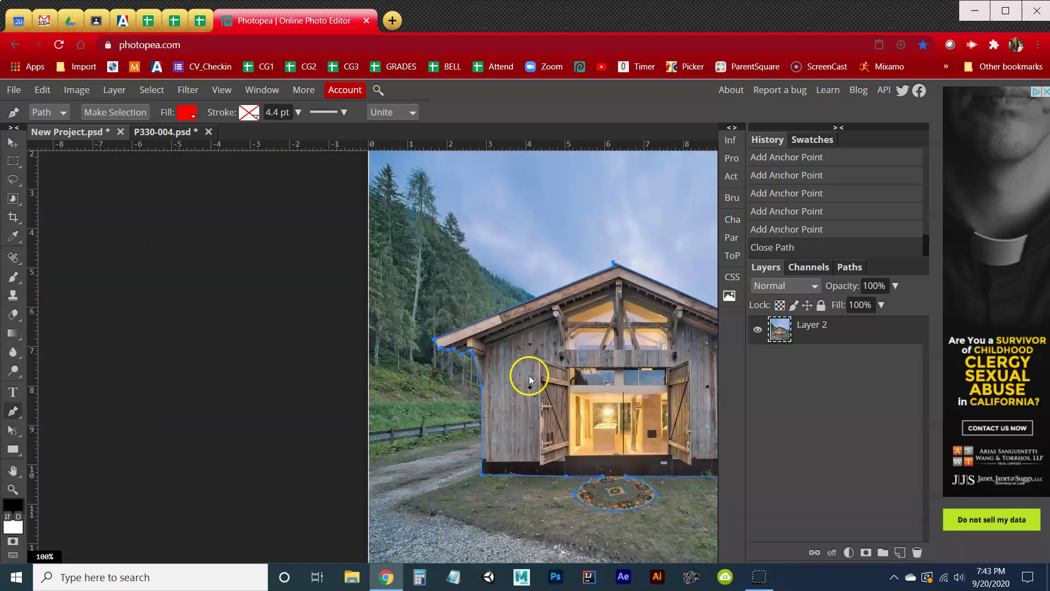
{"action": "left_click_drag", "start_coordinate": [547, 378], "coordinate": [362, 382]}
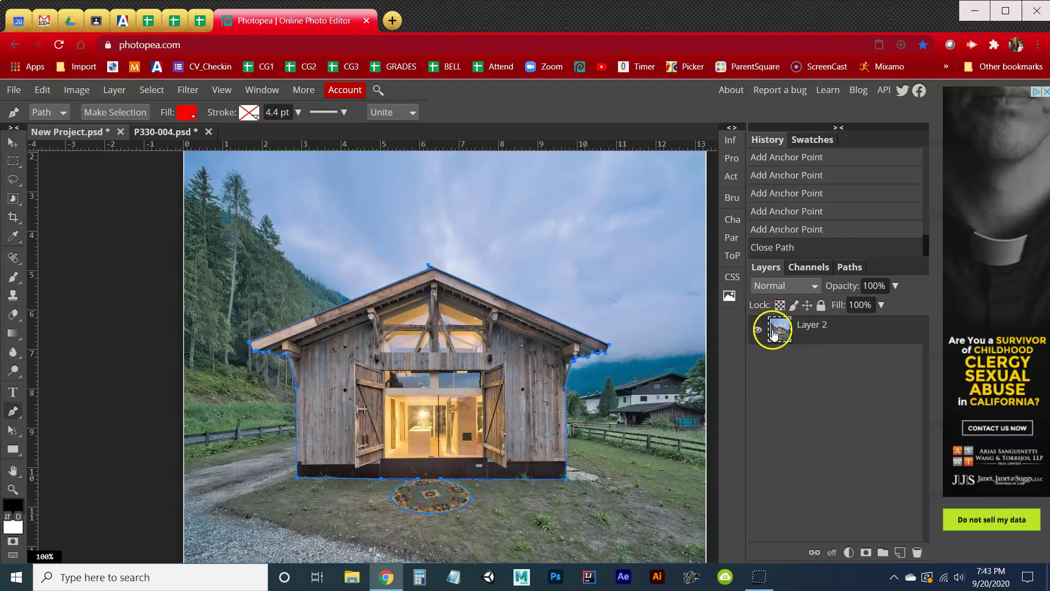
Step: Load the closed barn path from the Paths panel as a selection around the barn and rug
{"action": "left_click", "coordinate": [841, 269]}
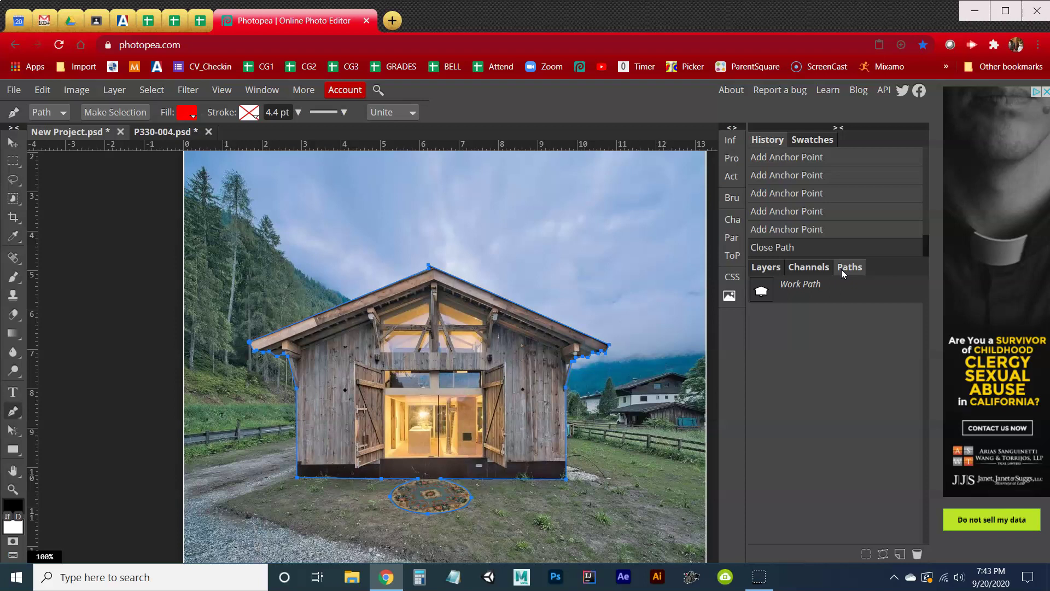
{"action": "left_click", "coordinate": [842, 269]}
{"action": "left_click", "coordinate": [880, 555]}
{"action": "left_click", "coordinate": [866, 554]}
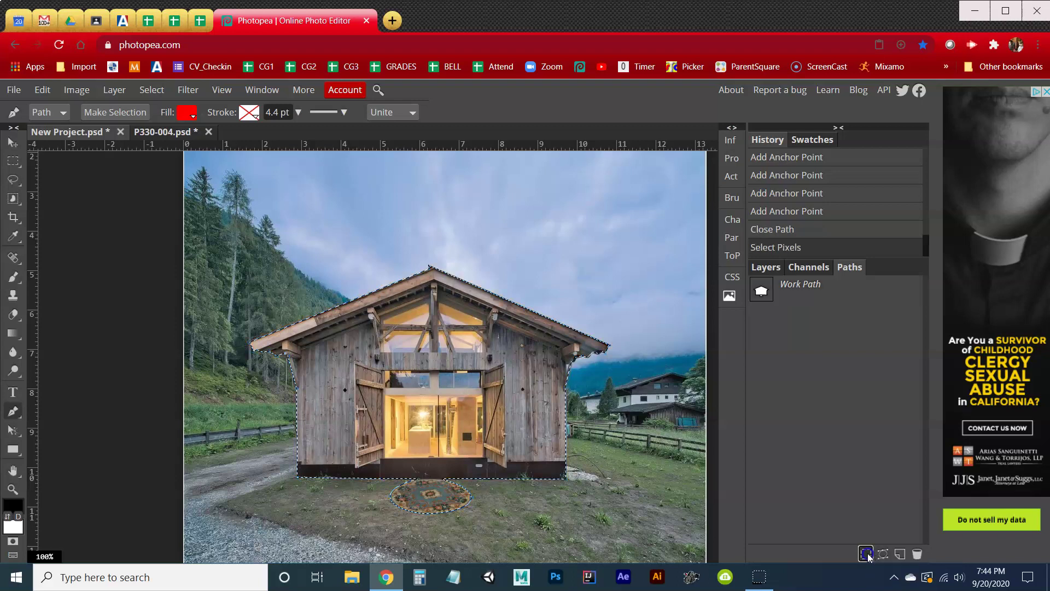
{"action": "left_click", "coordinate": [772, 268]}
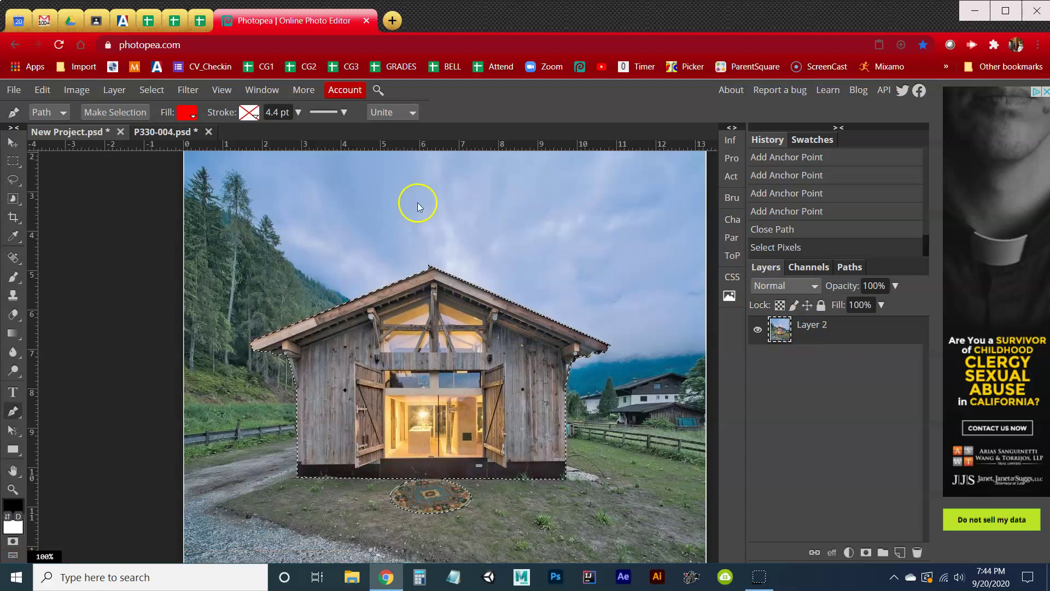
Step: Feather the barn selection by 1 px via Select > Modify > Feather
{"action": "left_click", "coordinate": [163, 94]}
{"action": "mouse_move", "coordinate": [191, 244]}
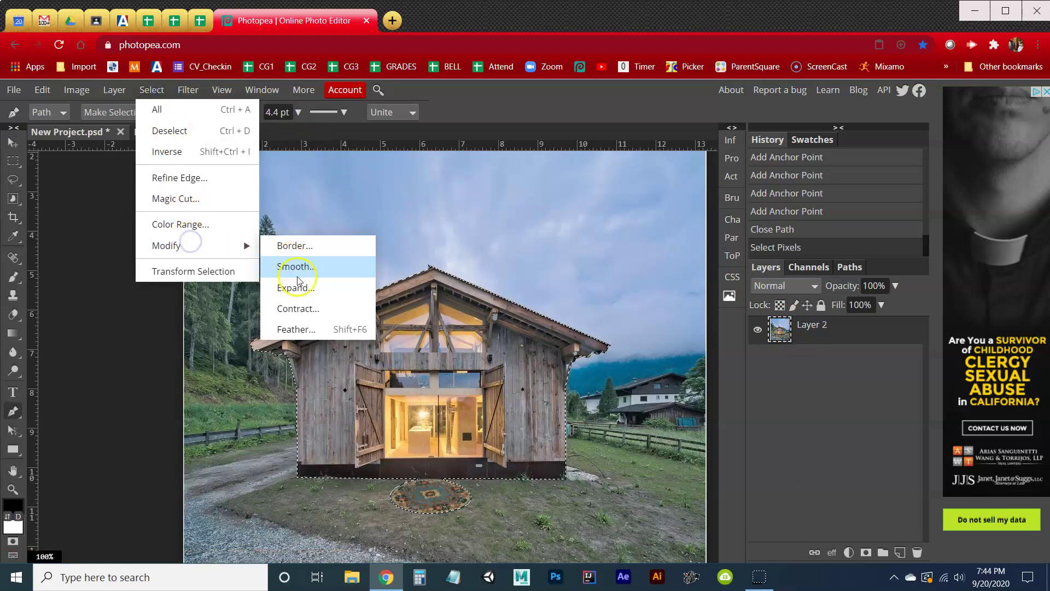
{"action": "left_click", "coordinate": [305, 329]}
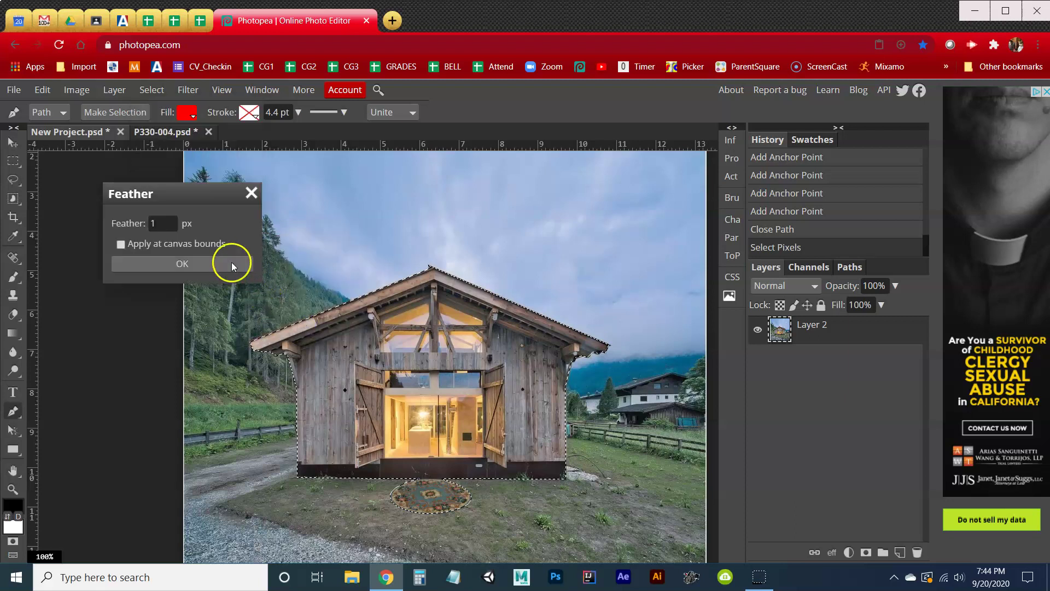
{"action": "left_click", "coordinate": [231, 262]}
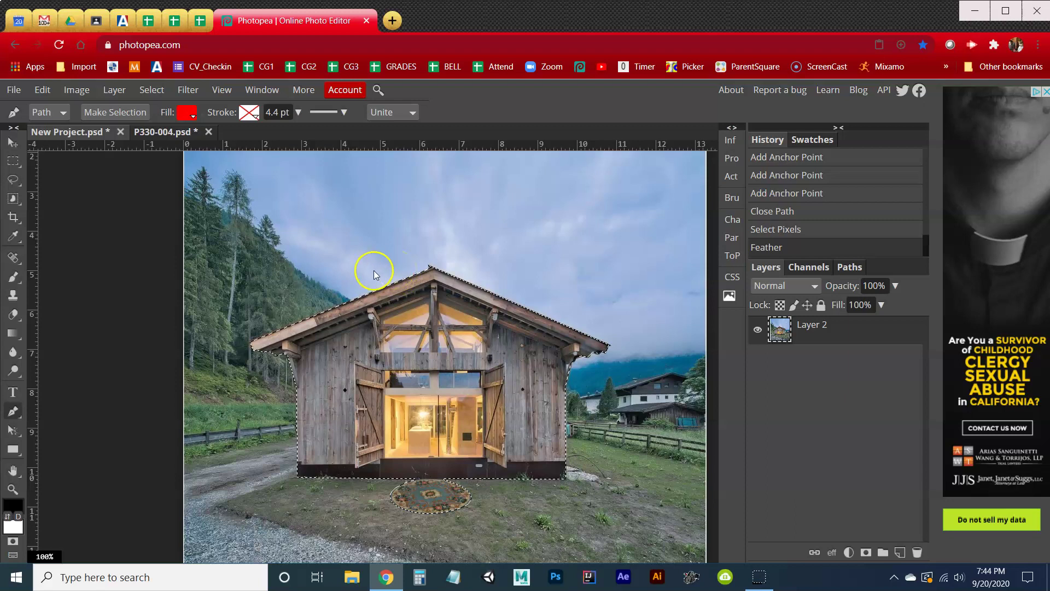
Step: Copy and paste the barn onto new Layer 3, toggling Layer 2 to check the cutout
{"action": "key", "text": "ctrl+c"}
{"action": "key", "text": "ctrl+v"}
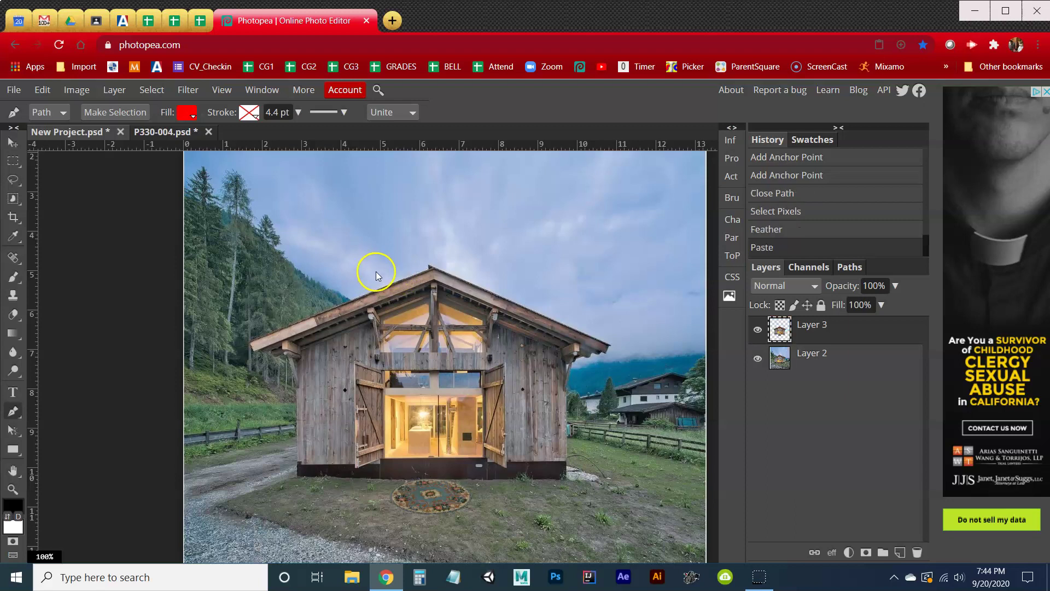
{"action": "left_click", "coordinate": [758, 359]}
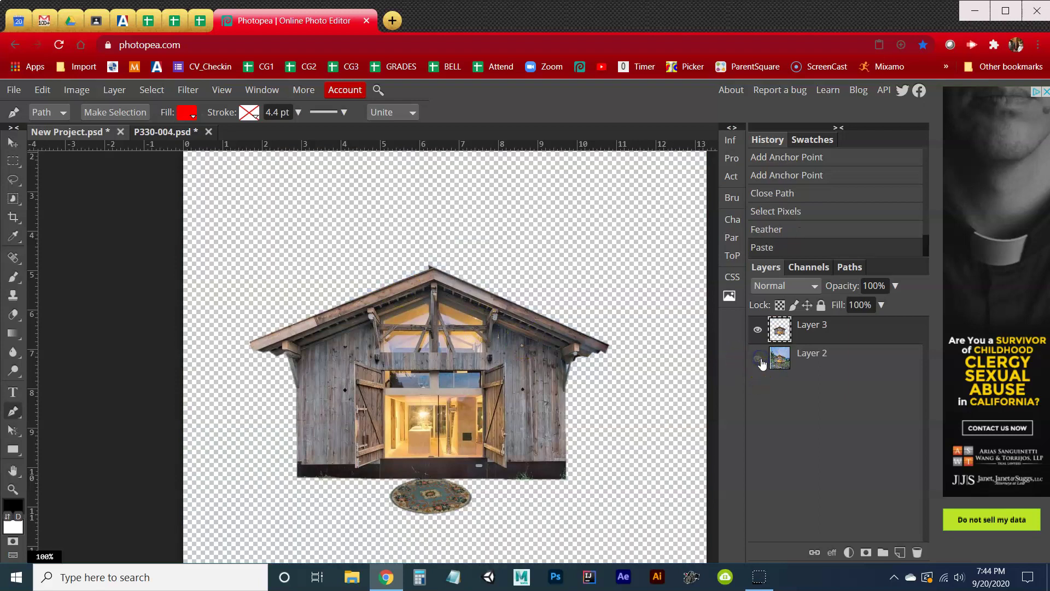
{"action": "left_click", "coordinate": [759, 360]}
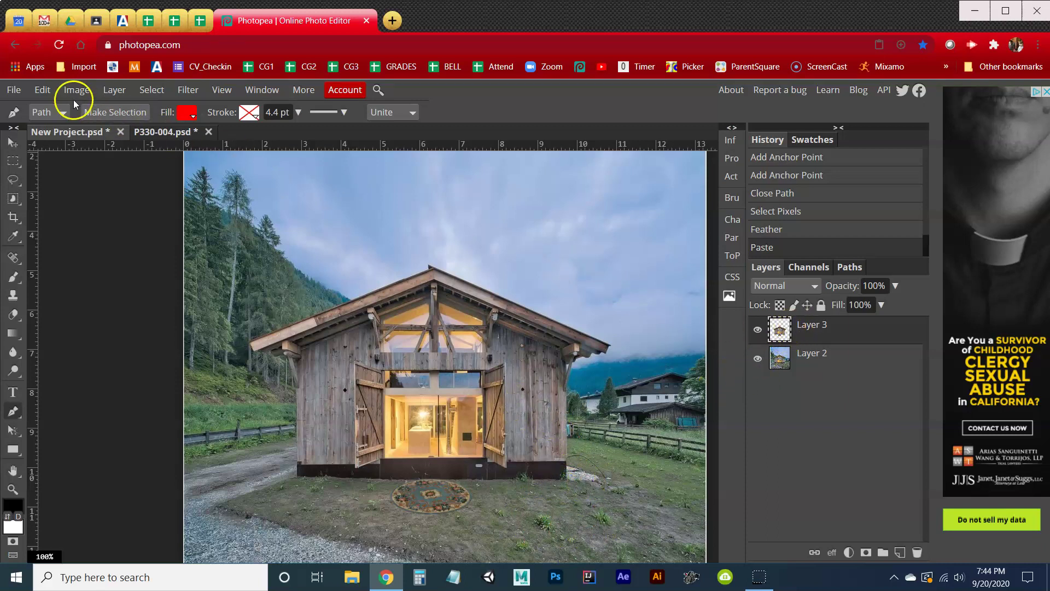
Step: Free Transform Layer 3 down to 23.79% by dragging its corner, then commit the transform
{"action": "left_click", "coordinate": [43, 90]}
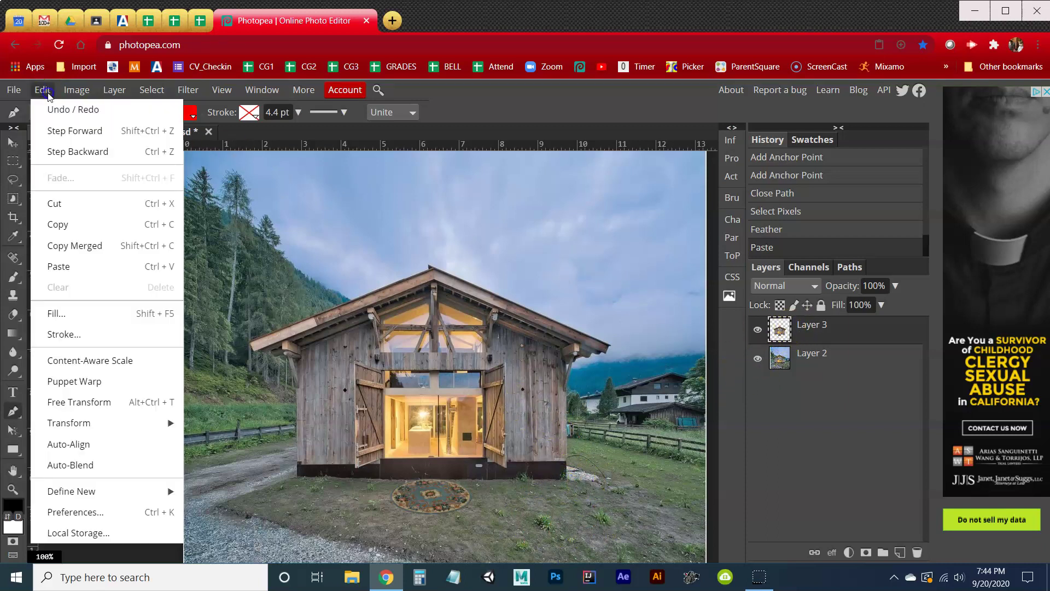
{"action": "left_click", "coordinate": [93, 402]}
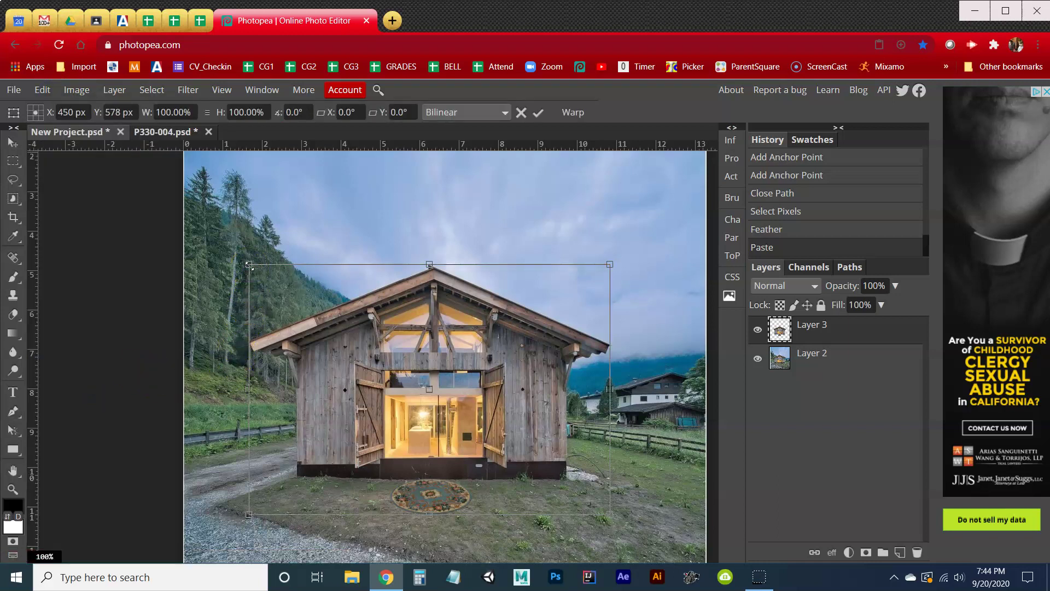
{"action": "left_click_drag", "start_coordinate": [249, 265], "coordinate": [363, 372]}
{"action": "left_click_drag", "start_coordinate": [401, 325], "coordinate": [365, 390]}
{"action": "left_click_drag", "start_coordinate": [370, 332], "coordinate": [524, 547]}
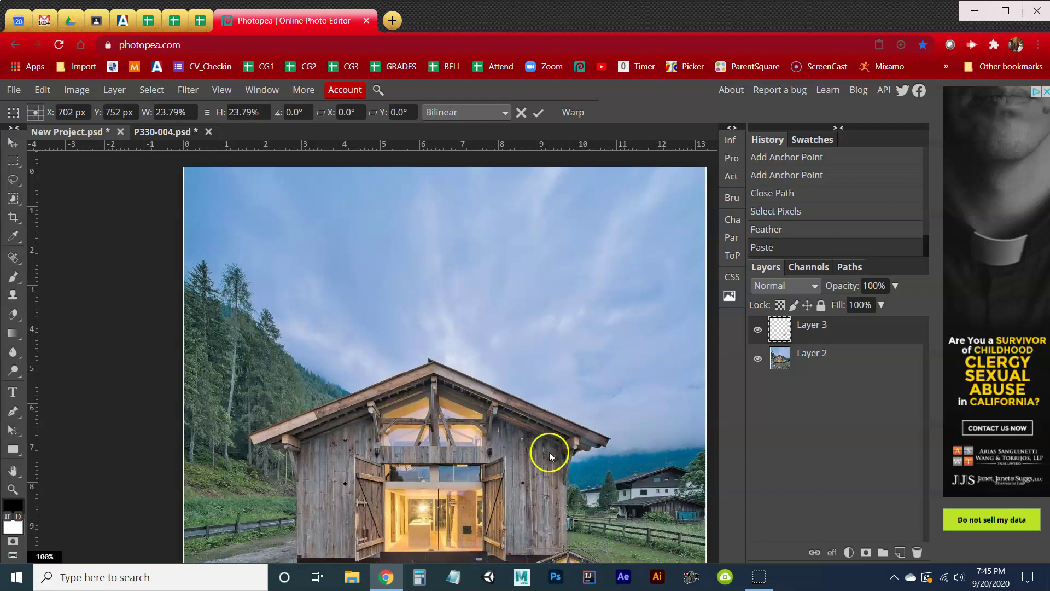
{"action": "left_click_drag", "start_coordinate": [550, 452], "coordinate": [543, 361]}
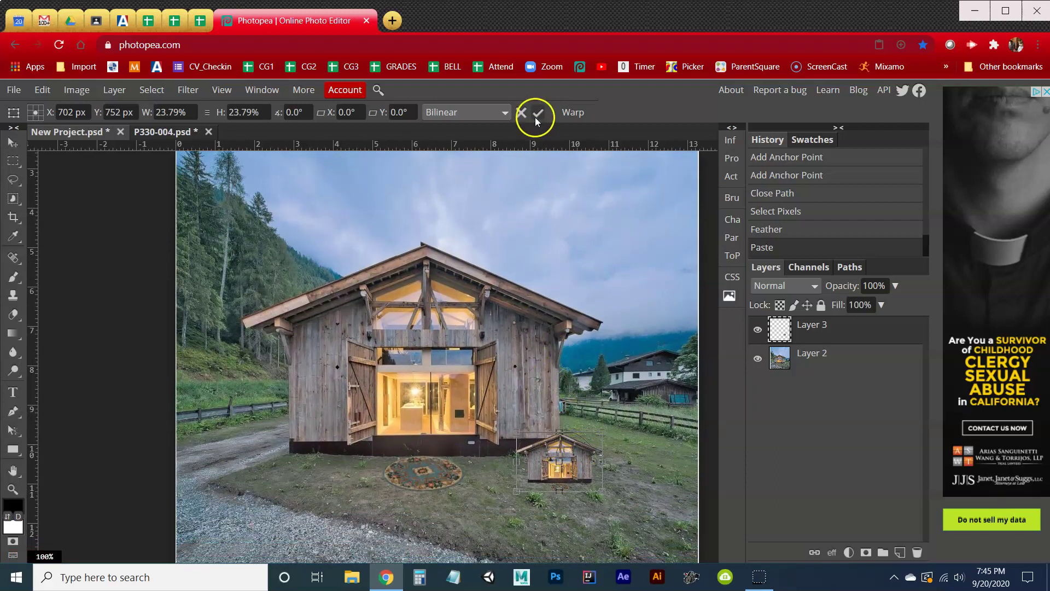
{"action": "left_click", "coordinate": [537, 116]}
Step: Drag the small barn copy down and left with the Move tool, below-right of the rug
{"action": "left_click", "coordinate": [14, 143]}
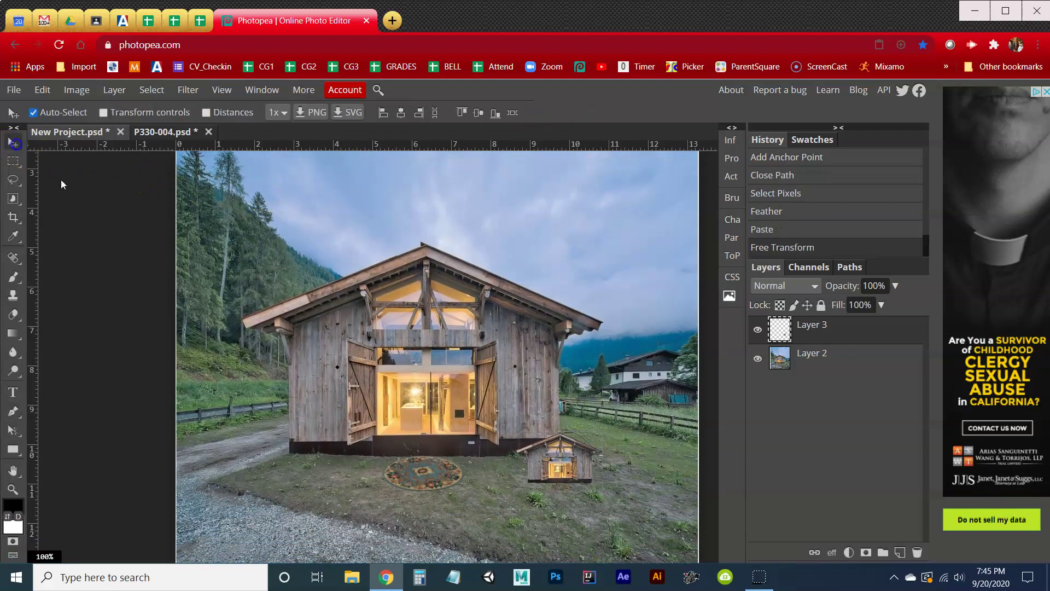
{"action": "left_click_drag", "start_coordinate": [556, 469], "coordinate": [515, 513]}
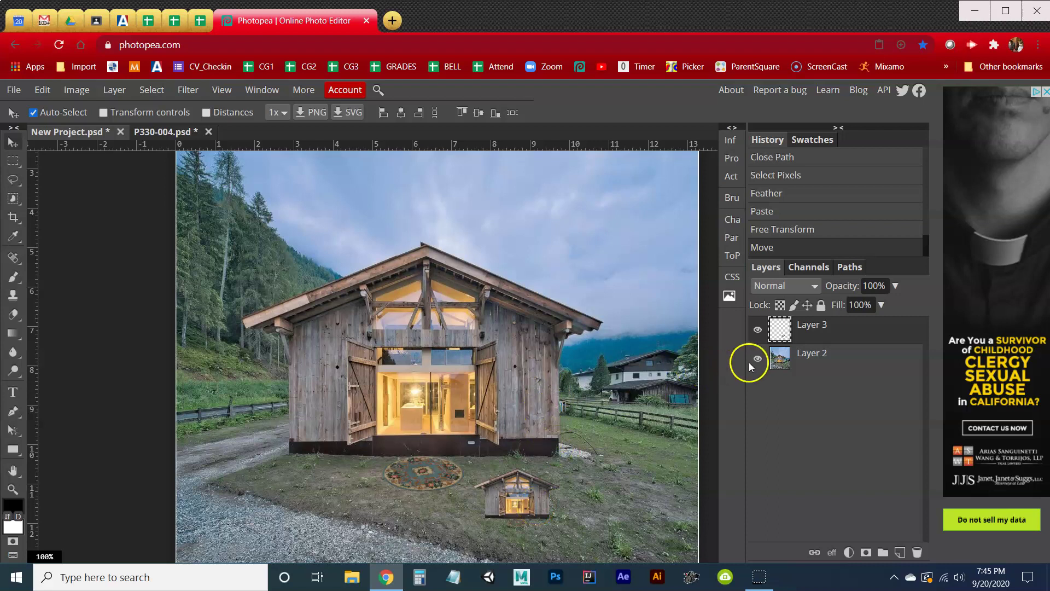
Step: Flatten Layer 3 into the Background, then export as JPG at 100% quality and save
{"action": "right_click", "coordinate": [825, 334]}
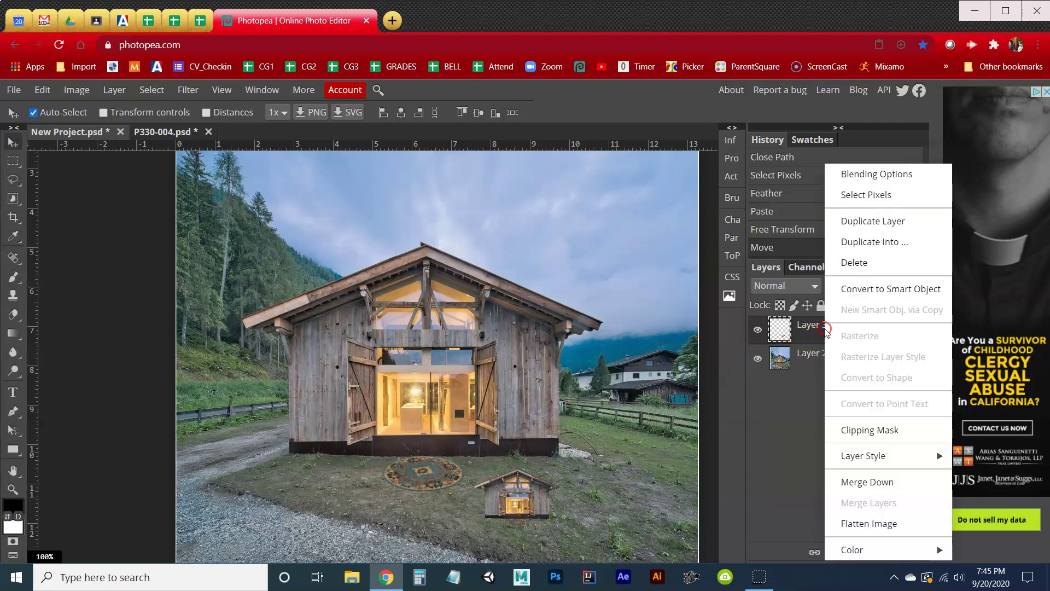
{"action": "left_click", "coordinate": [880, 524]}
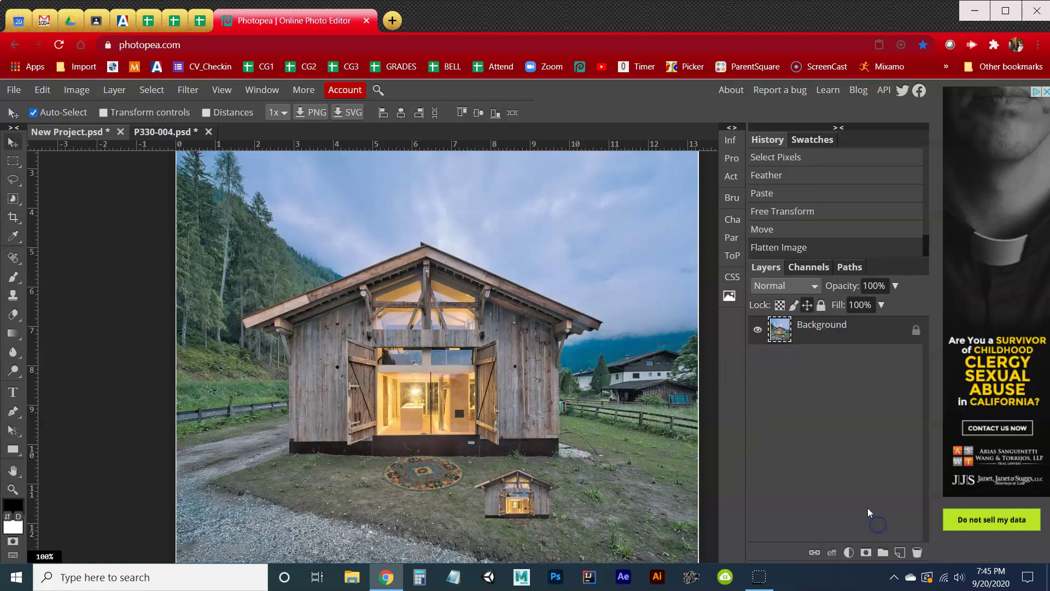
{"action": "left_click", "coordinate": [14, 93]}
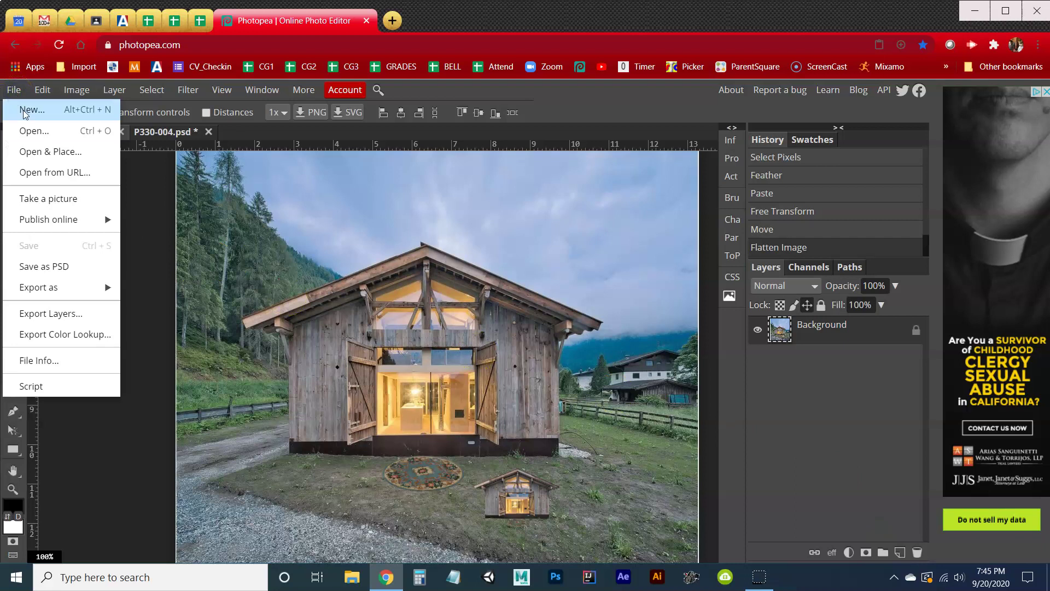
{"action": "mouse_move", "coordinate": [55, 297]}
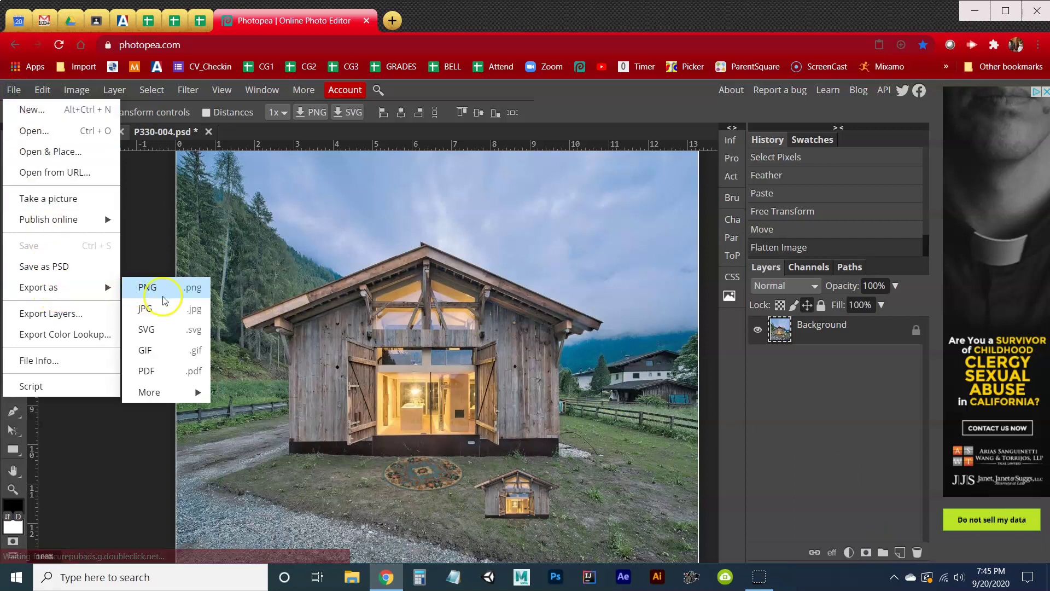
{"action": "left_click", "coordinate": [155, 310]}
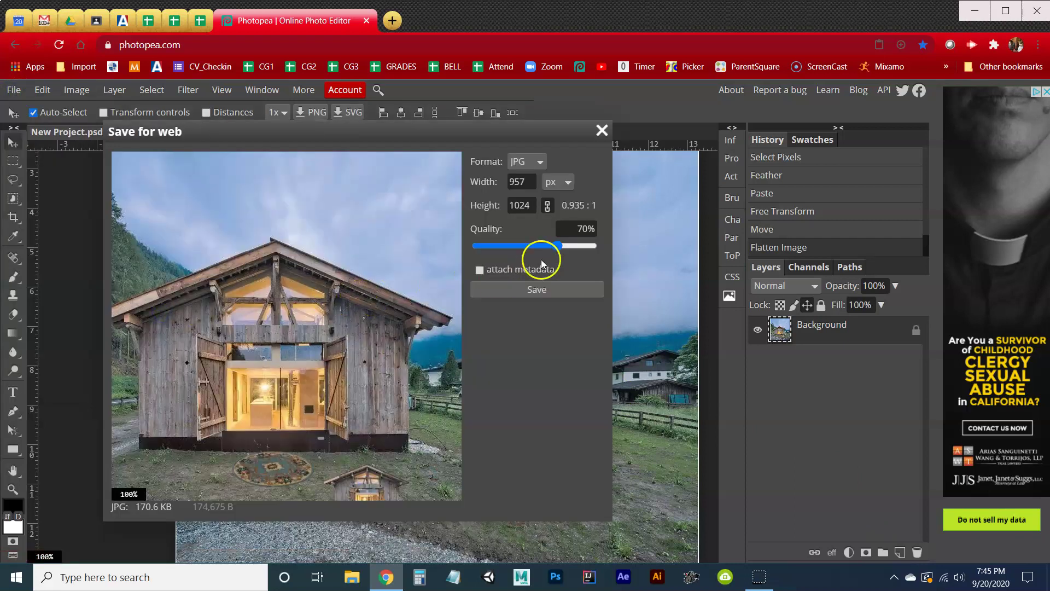
{"action": "left_click_drag", "start_coordinate": [558, 246], "coordinate": [602, 250]}
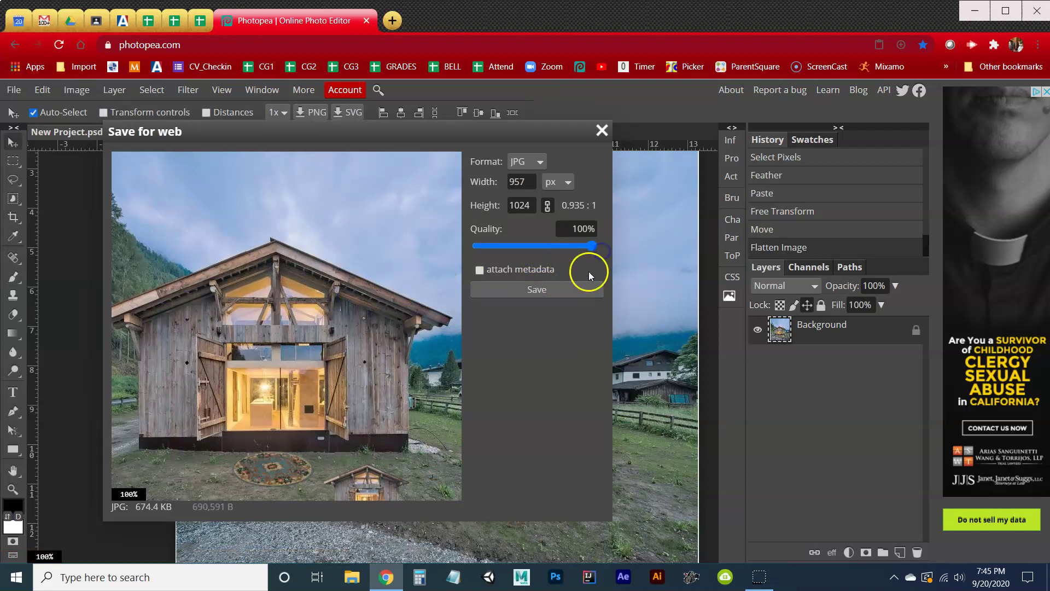
{"action": "left_click", "coordinate": [558, 288]}
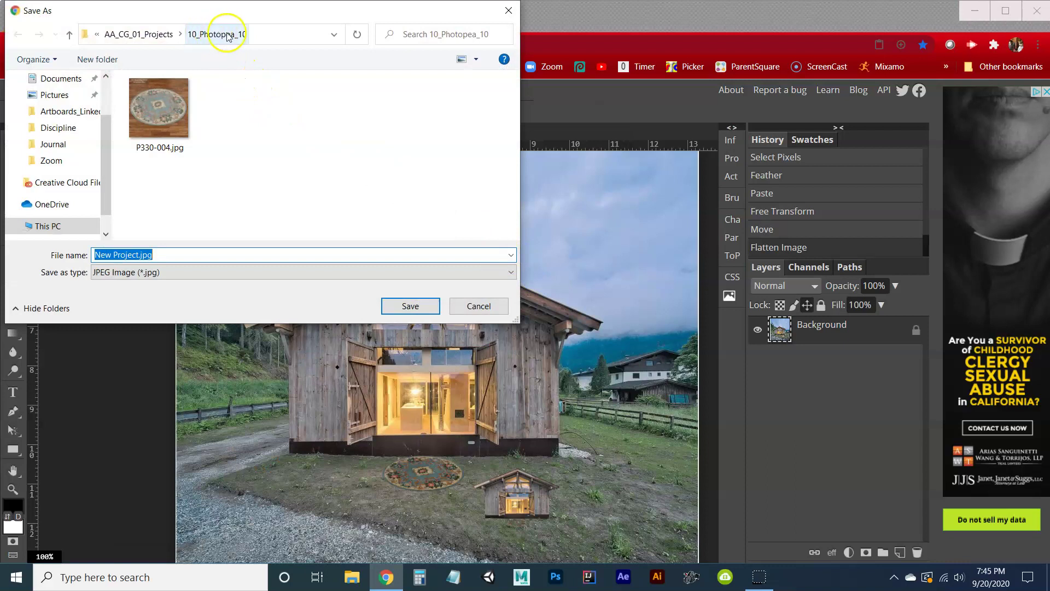
Step: Save the JPG in 10_Photopea_10 with the name edited to include 'per_08_parle_j_pen', then dismiss the download bar
{"action": "left_click", "coordinate": [136, 255]}
{"action": "left_click_drag", "start_coordinate": [141, 255], "coordinate": [93, 255]}
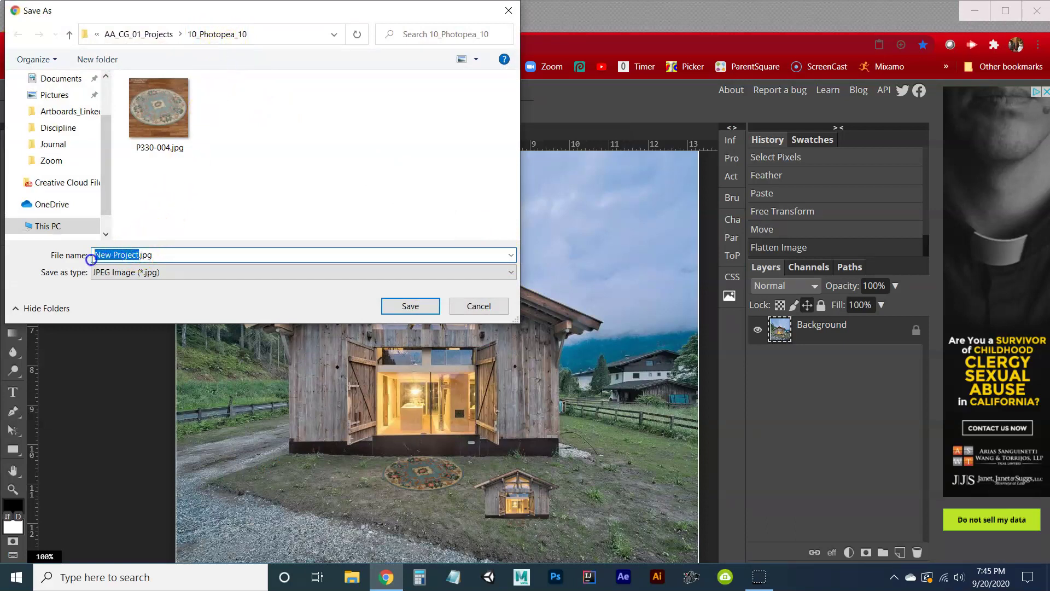
{"action": "type", "text": "per"}
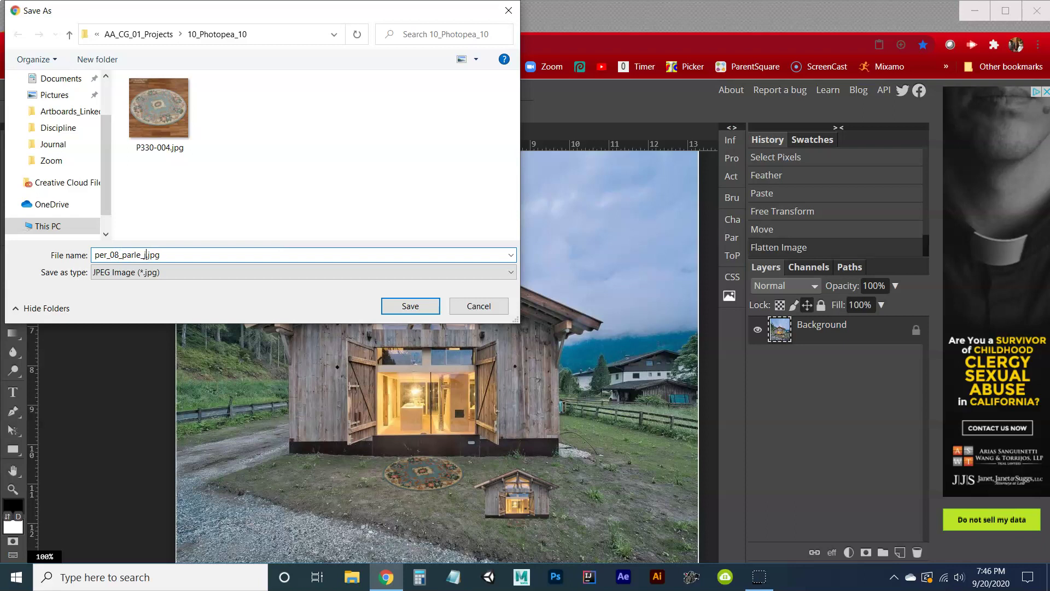
{"action": "type", "text": "_08_parle_j_pen_01"}
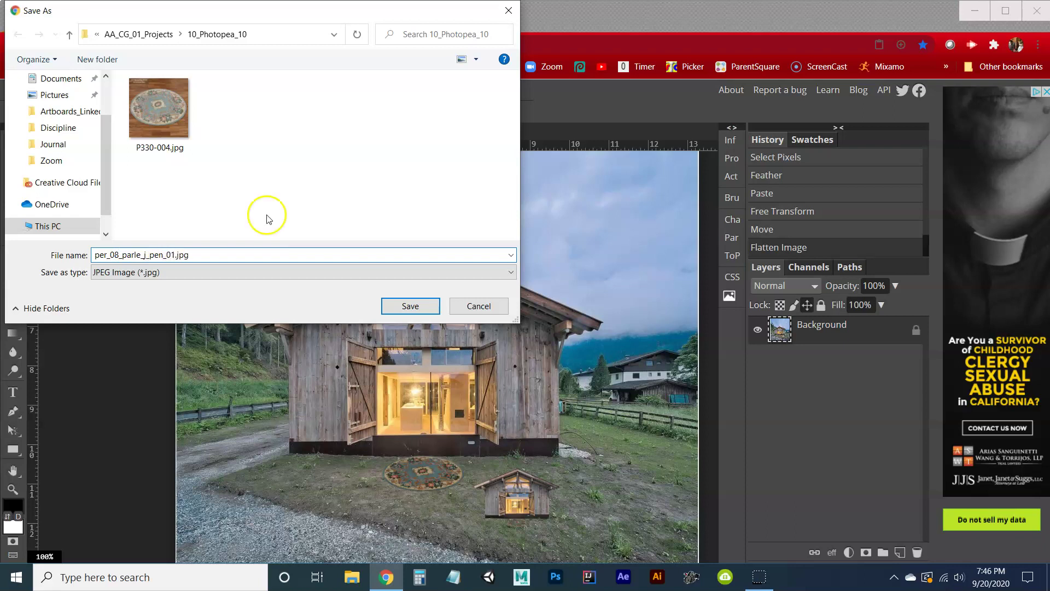
{"action": "left_click", "coordinate": [410, 306]}
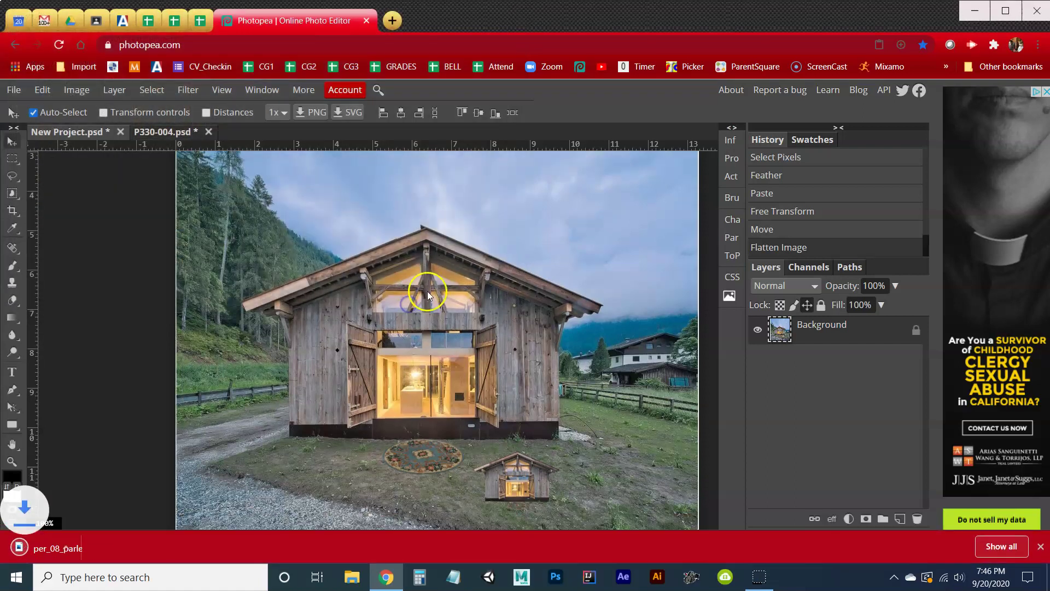
{"action": "left_click", "coordinate": [1041, 547]}
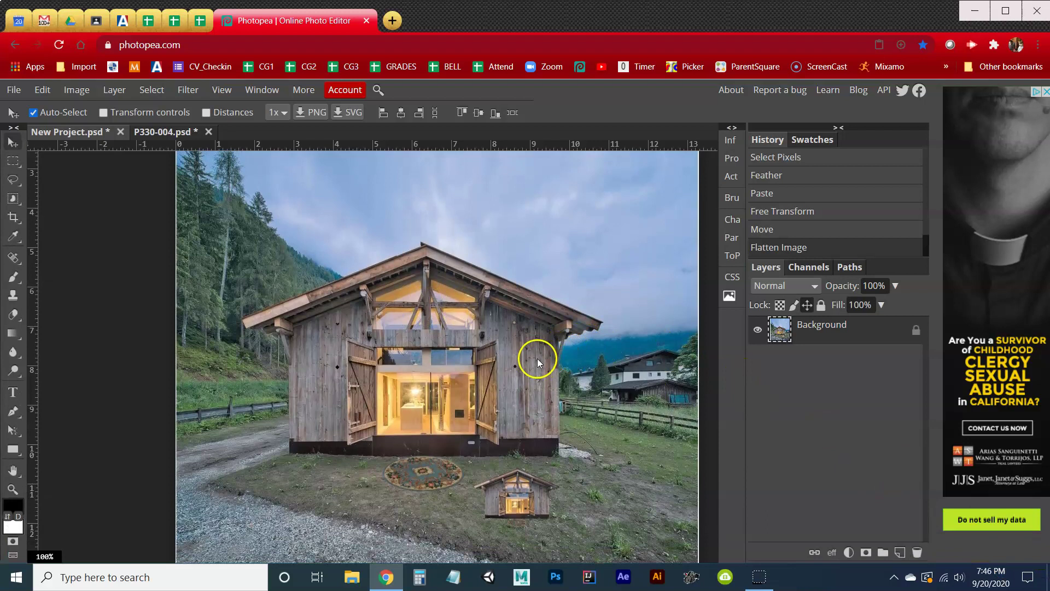